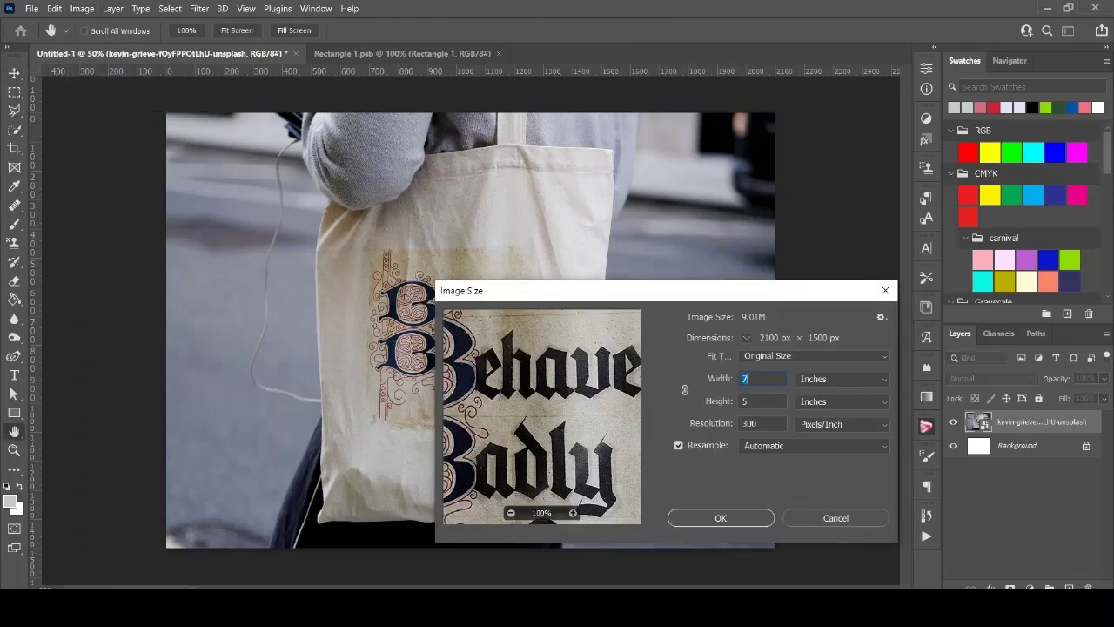
- Confirm the 2100 × 1500 px image size
click(721, 518)
key(v)
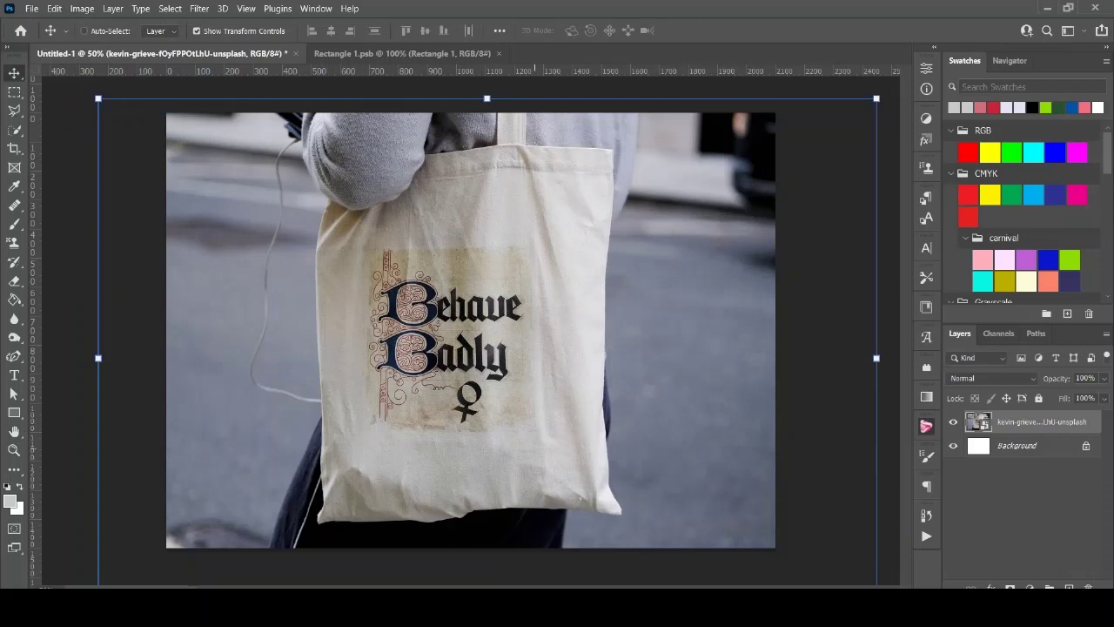
key(j)
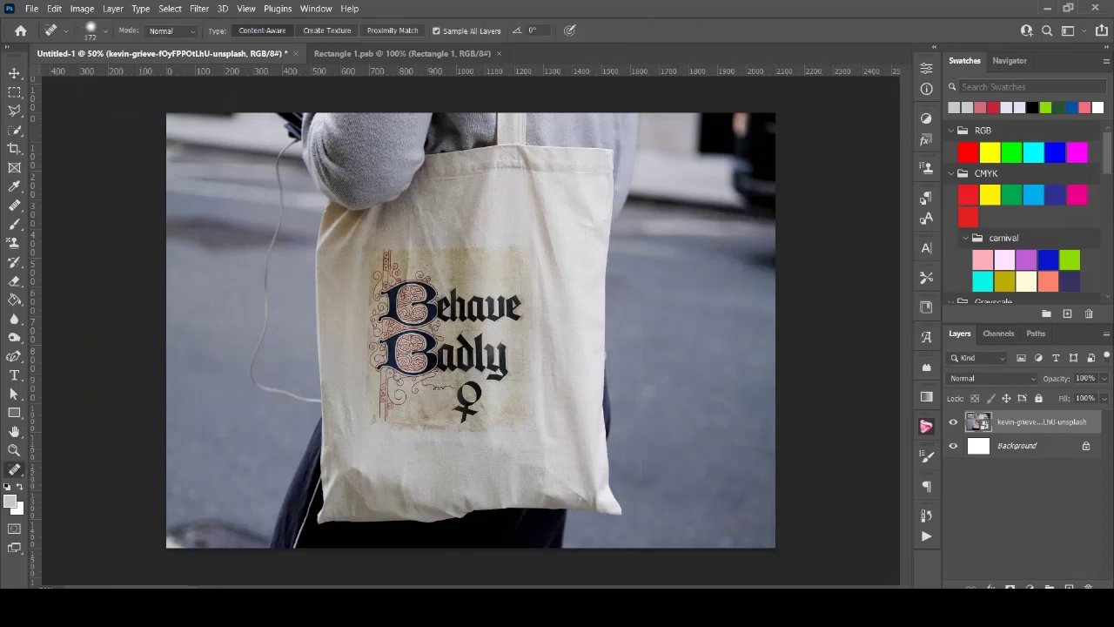
- Choose the Spot Healing Brush, rasterize the bag layer, and set it to Content-Aware, 172 px, 29% hardness
right_click(14, 469)
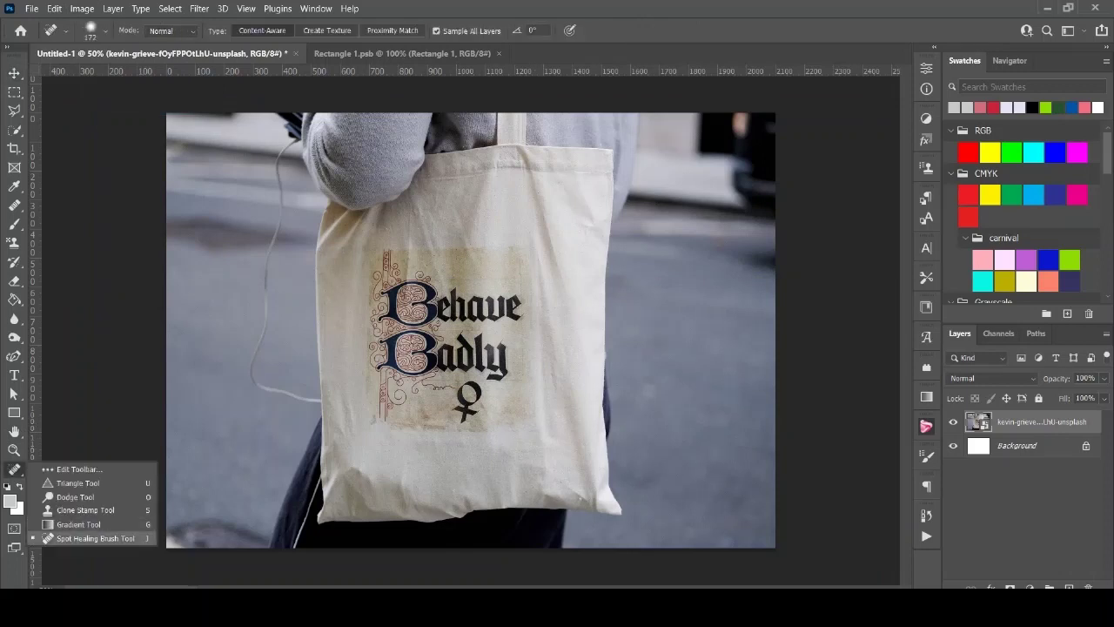
click(96, 538)
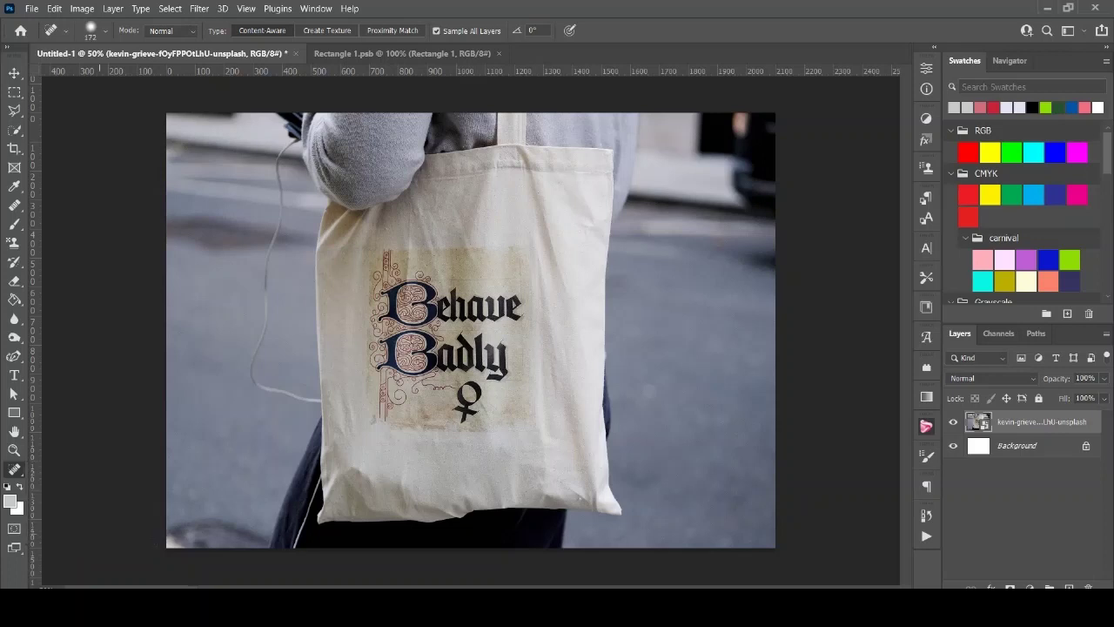
click(503, 348)
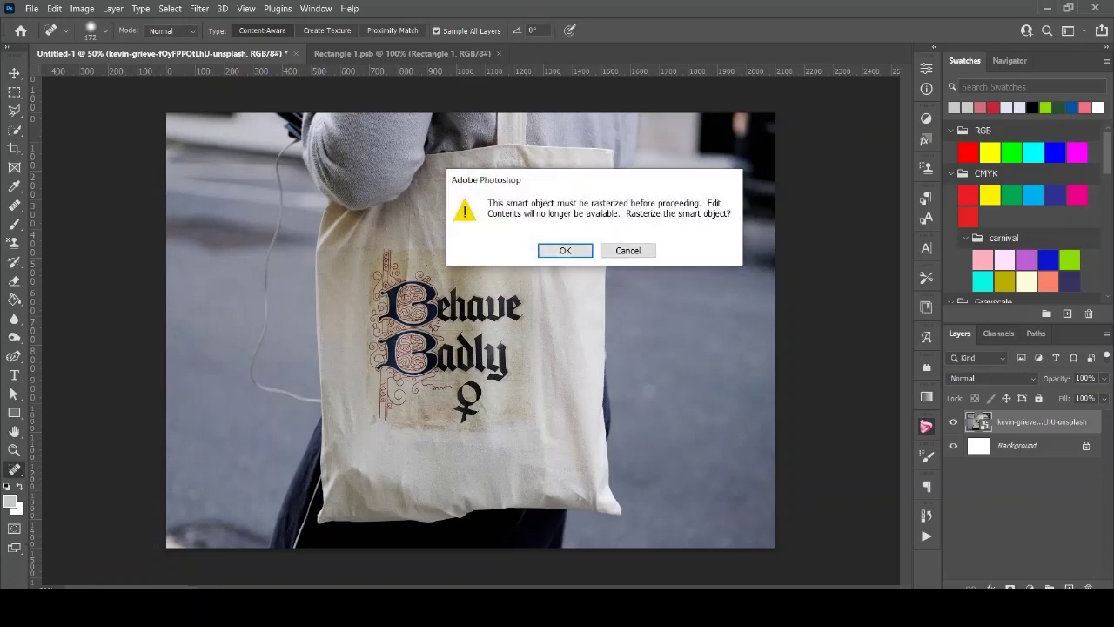
key(Return)
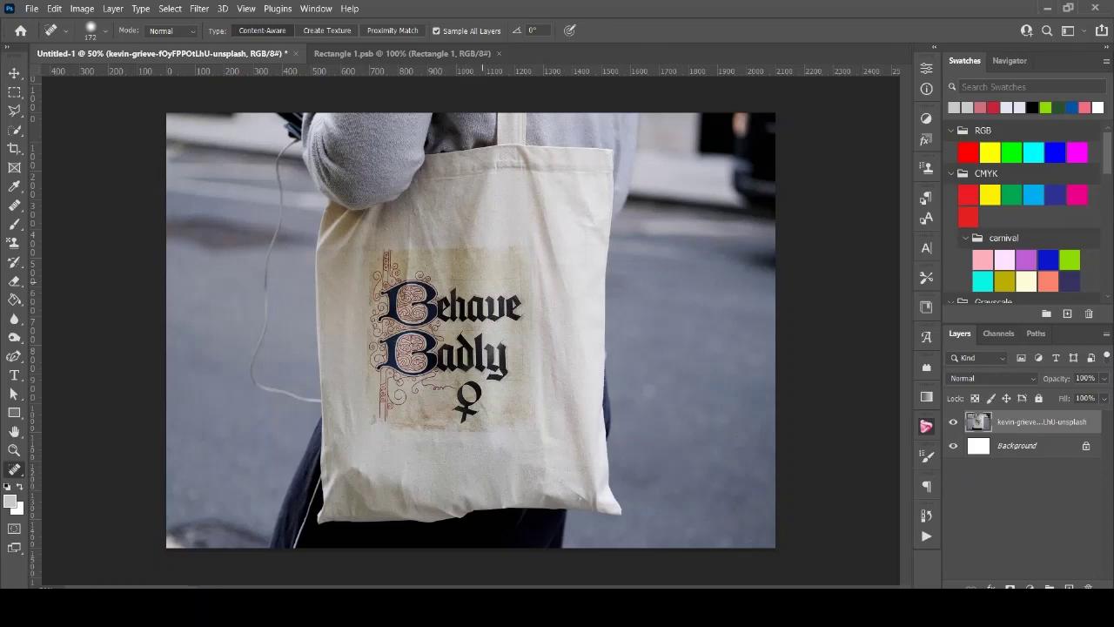
click(105, 30)
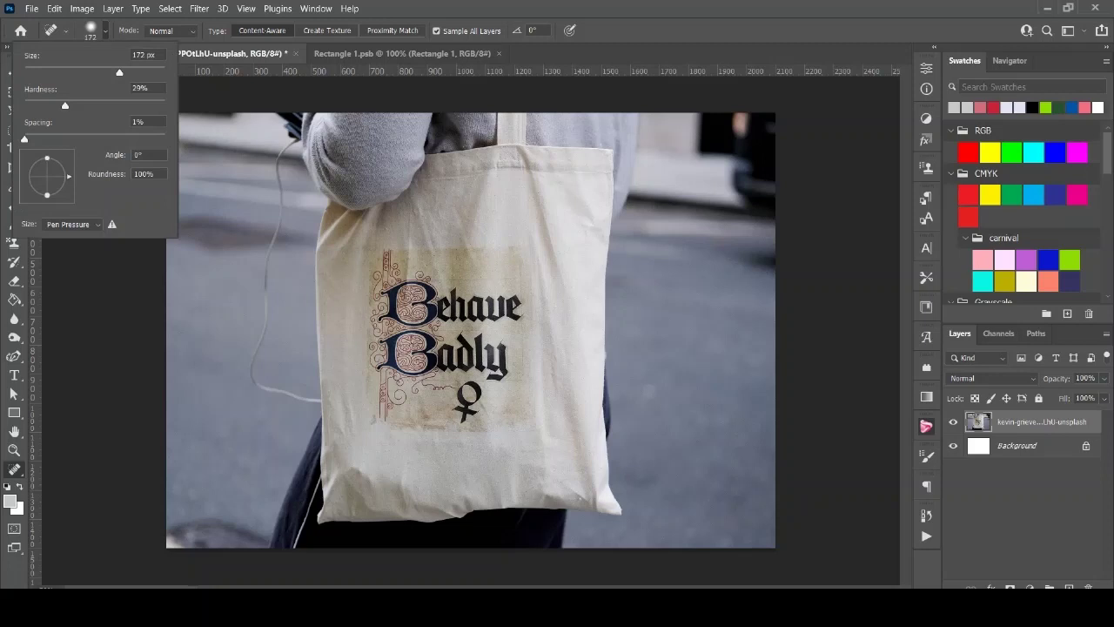
- Heal away the Behave and Badly words, the female symbol and the scroll ornament
drag(496, 305, 396, 326)
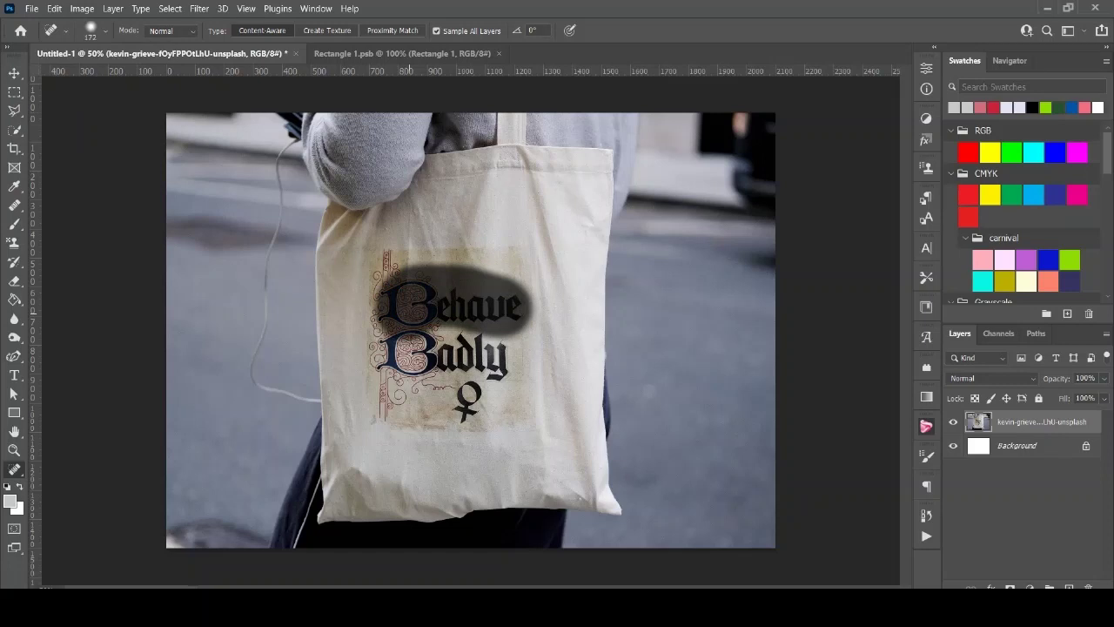
drag(522, 355, 372, 357)
drag(463, 410, 468, 390)
drag(421, 325, 399, 341)
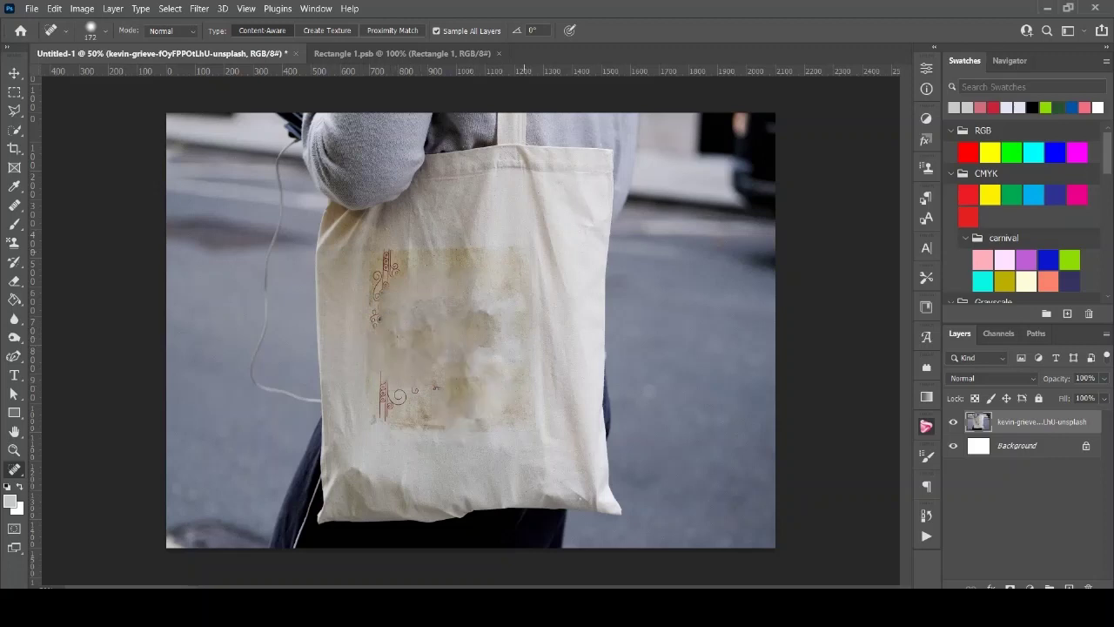
drag(512, 262, 392, 268)
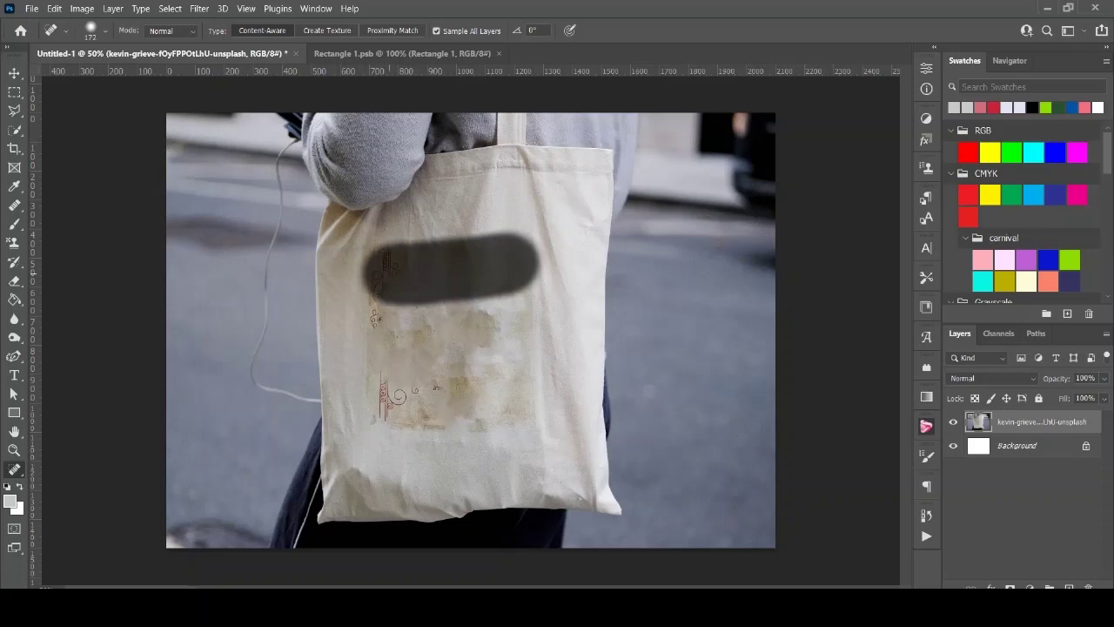
- Heal the leftover motifs and marks across the middle and lower bag until it's plain fabric
click(380, 312)
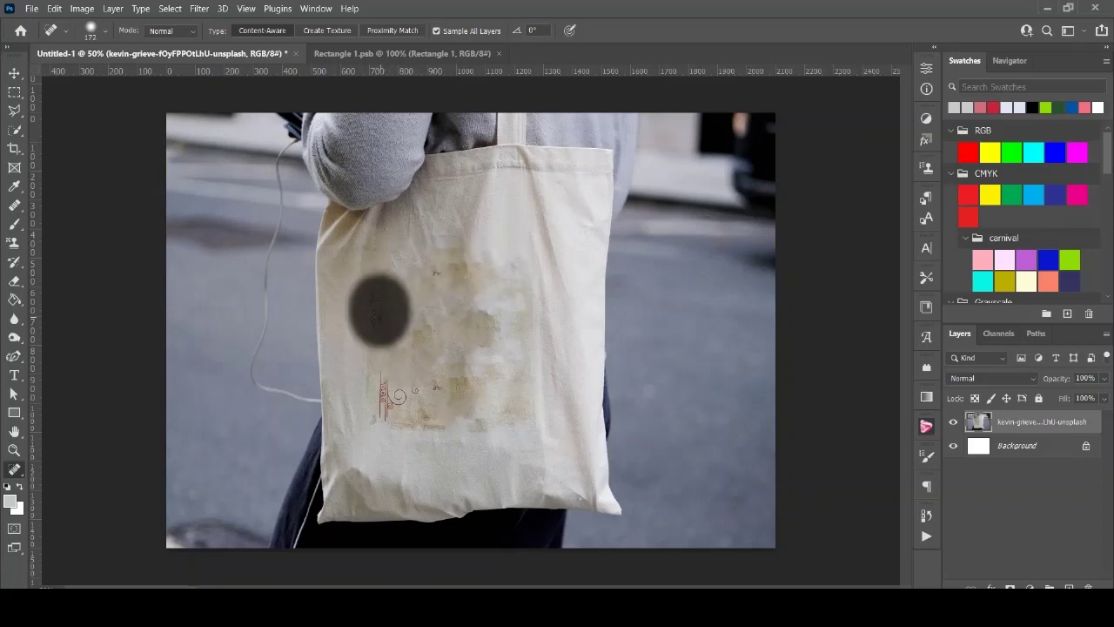
click(436, 277)
drag(386, 396, 513, 396)
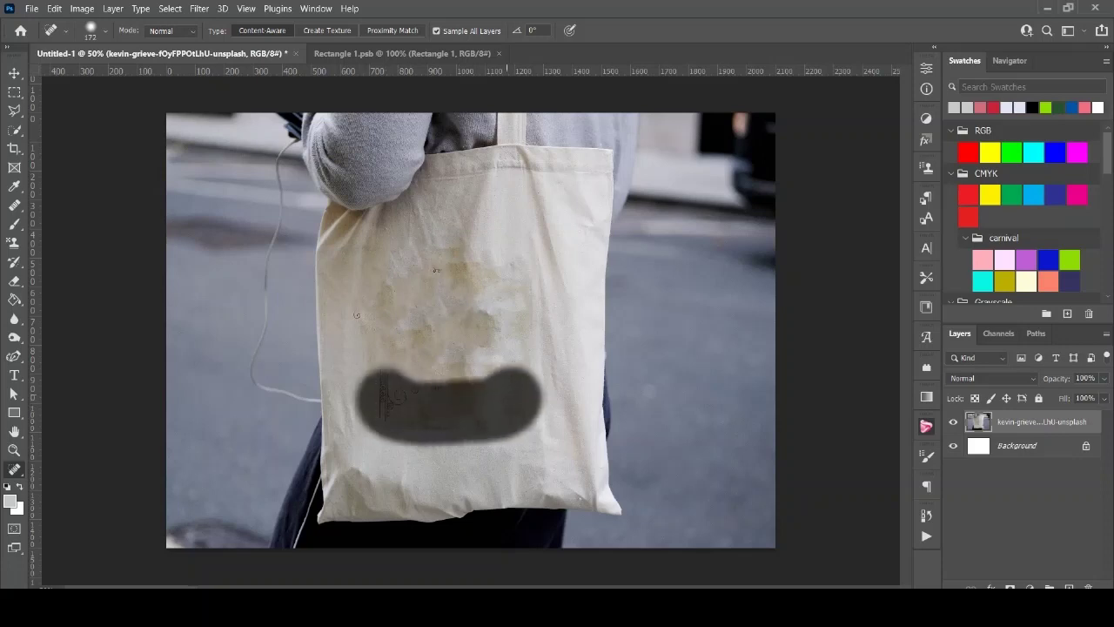
drag(421, 389, 490, 389)
click(376, 359)
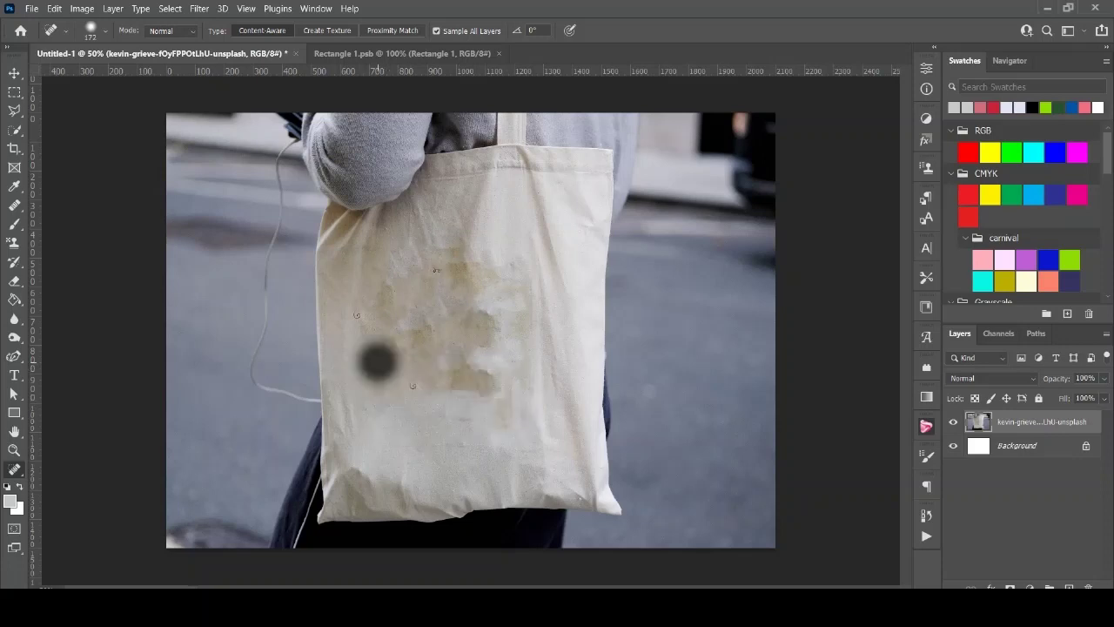
mouse_move(376, 359)
mouse_down()
mouse_move(439, 380)
mouse_move(484, 348)
mouse_move(370, 361)
mouse_move(518, 279)
mouse_move(409, 266)
mouse_move(496, 365)
mouse_move(492, 414)
mouse_up()
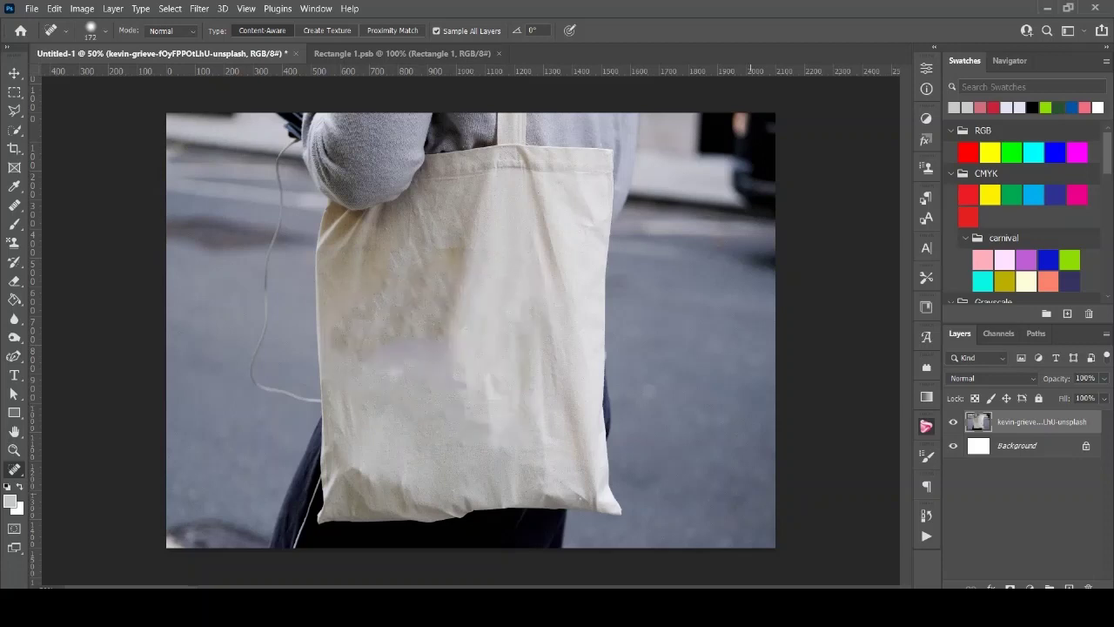
- On a new layer, paint sampled light grey over the fabric stains with a soft low-opacity brush
click(1069, 585)
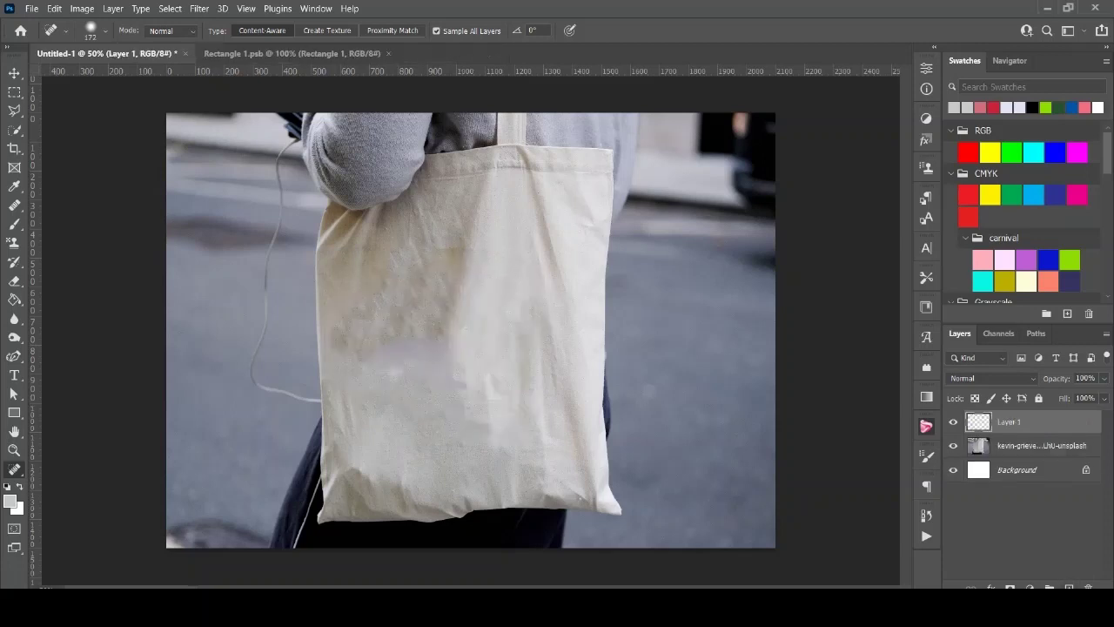
click(13, 222)
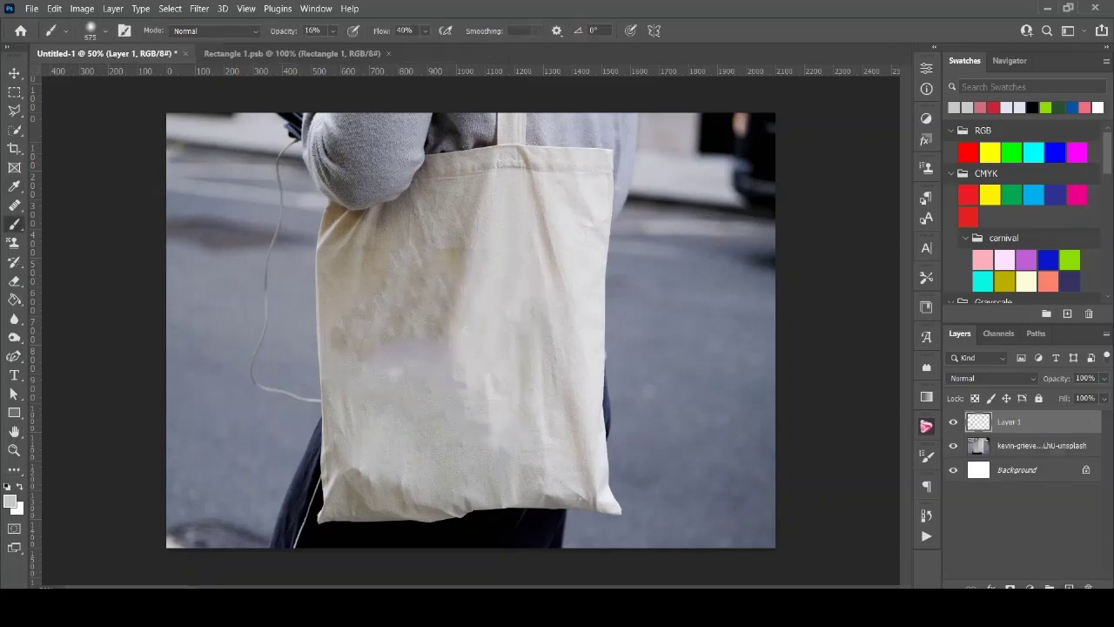
click(104, 31)
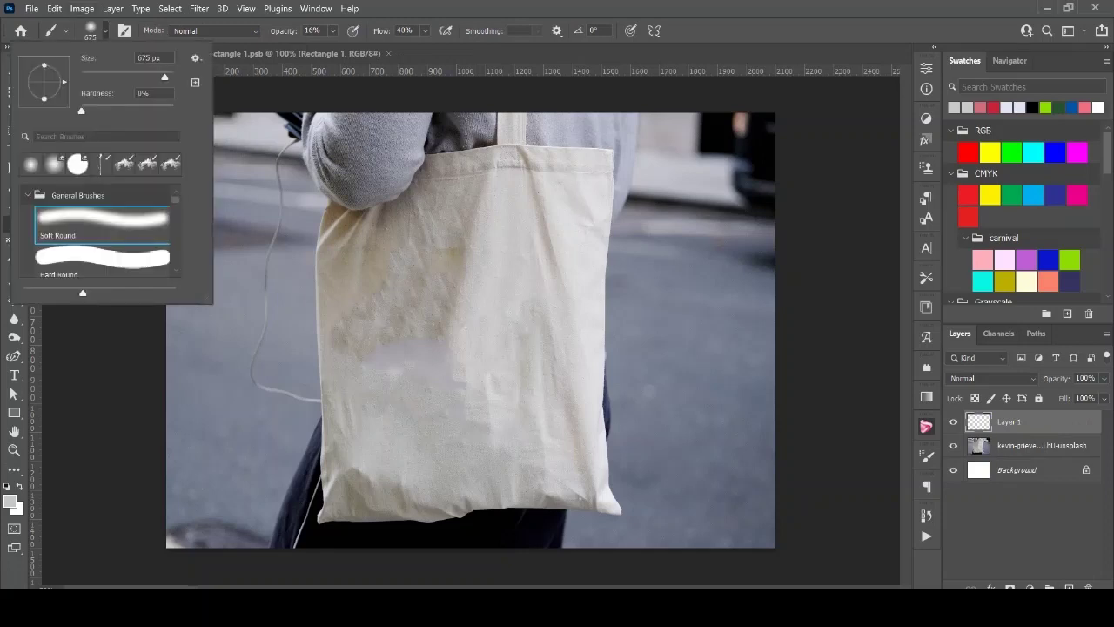
click(333, 31)
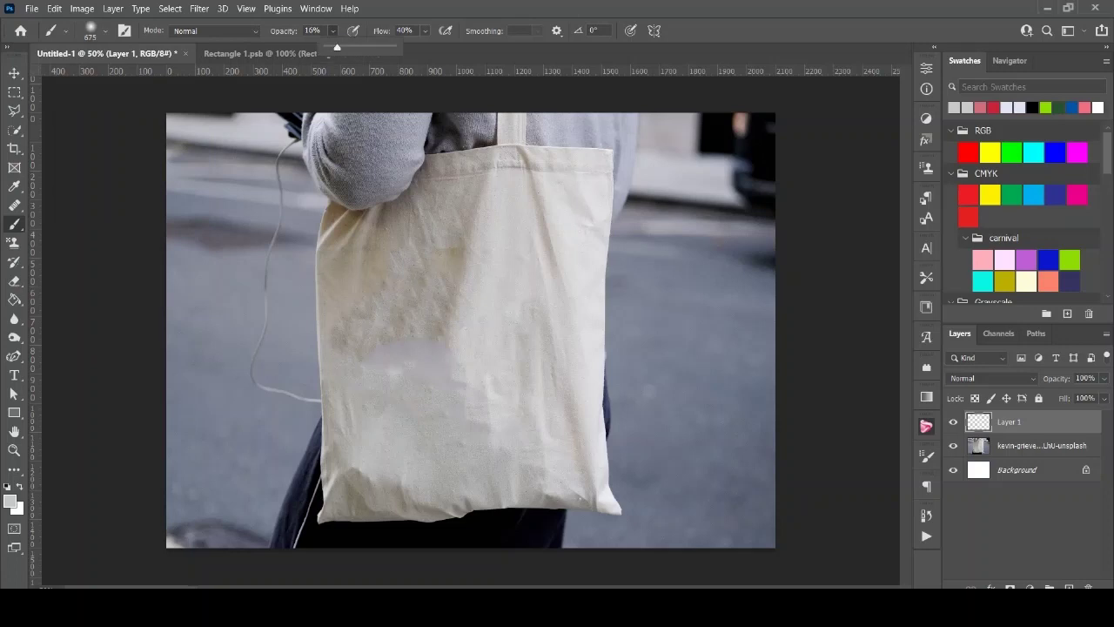
click(461, 386)
click(10, 501)
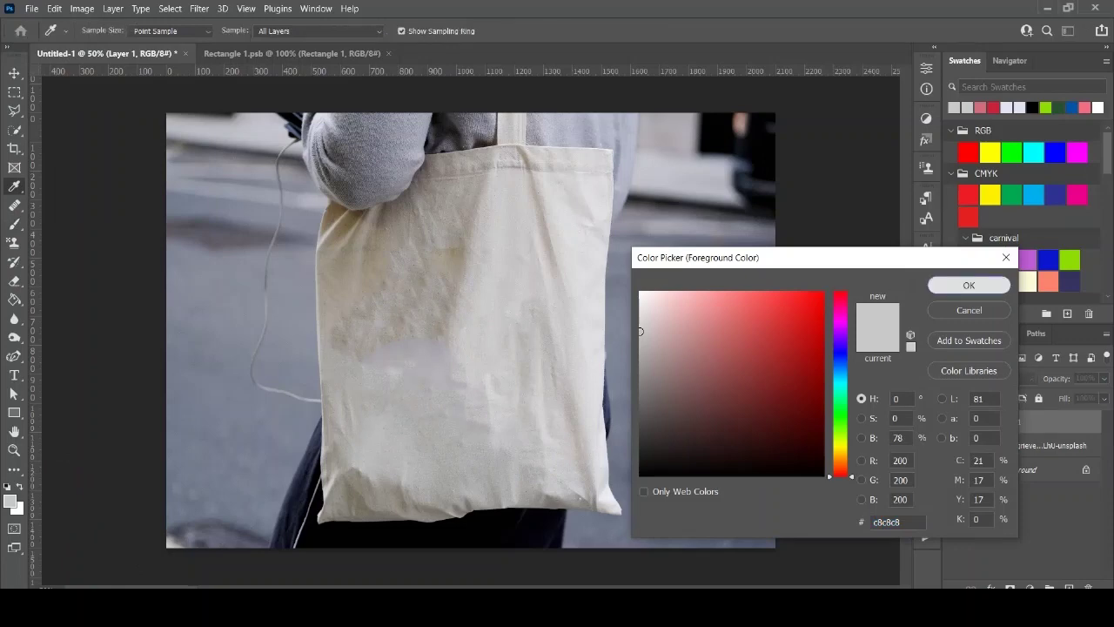
click(968, 285)
mouse_move(443, 363)
mouse_down()
mouse_move(395, 326)
mouse_move(393, 351)
mouse_move(396, 333)
mouse_move(418, 336)
mouse_move(438, 298)
mouse_move(427, 325)
mouse_move(389, 323)
mouse_move(497, 273)
mouse_move(479, 283)
mouse_move(470, 273)
mouse_move(449, 420)
mouse_move(517, 368)
mouse_move(525, 323)
mouse_move(505, 423)
mouse_move(415, 393)
mouse_move(368, 348)
mouse_move(435, 304)
mouse_move(429, 335)
mouse_move(488, 255)
mouse_move(406, 339)
mouse_move(397, 324)
mouse_move(397, 355)
mouse_up()
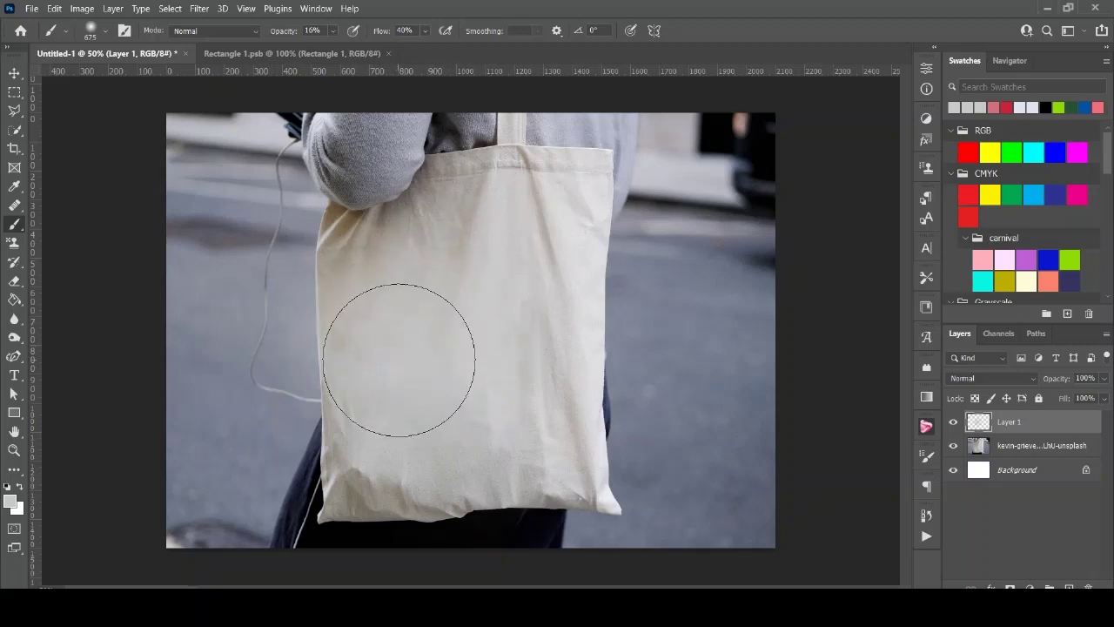
click(953, 421)
click(14, 280)
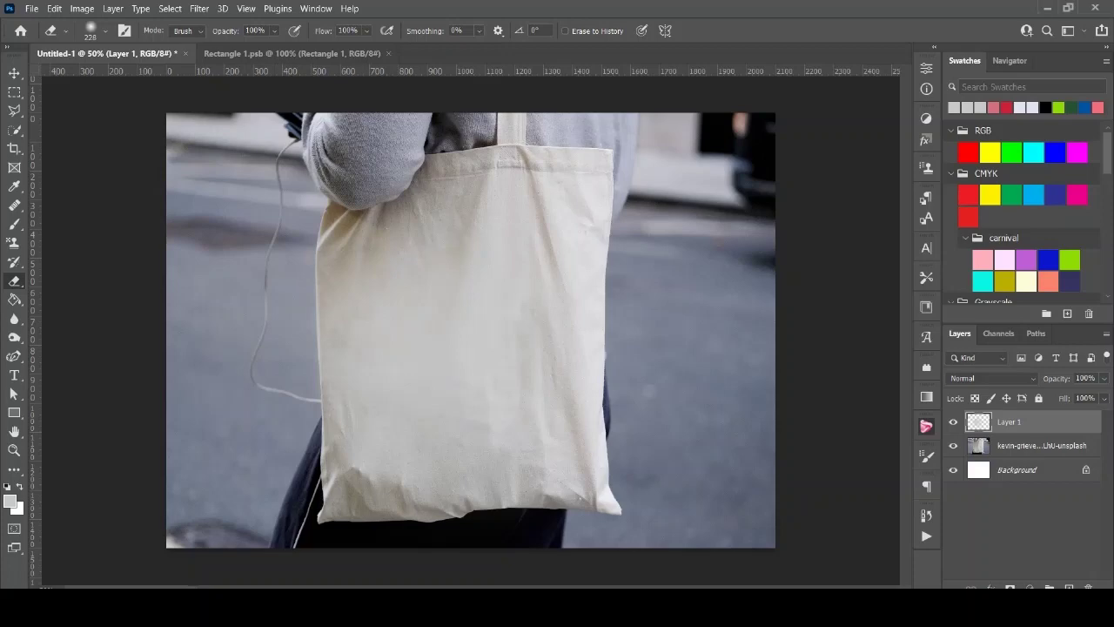
- Combine the touch-up layer and the photo into one smart object, Layer 1
ctrl+click(1041, 444)
right_click(1041, 444)
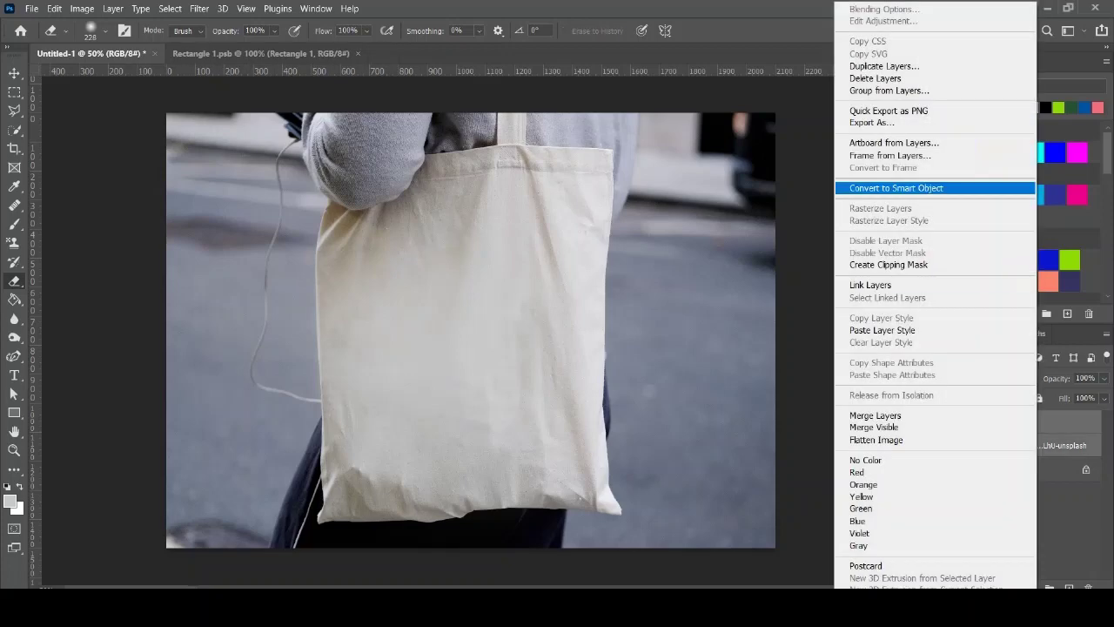
click(895, 188)
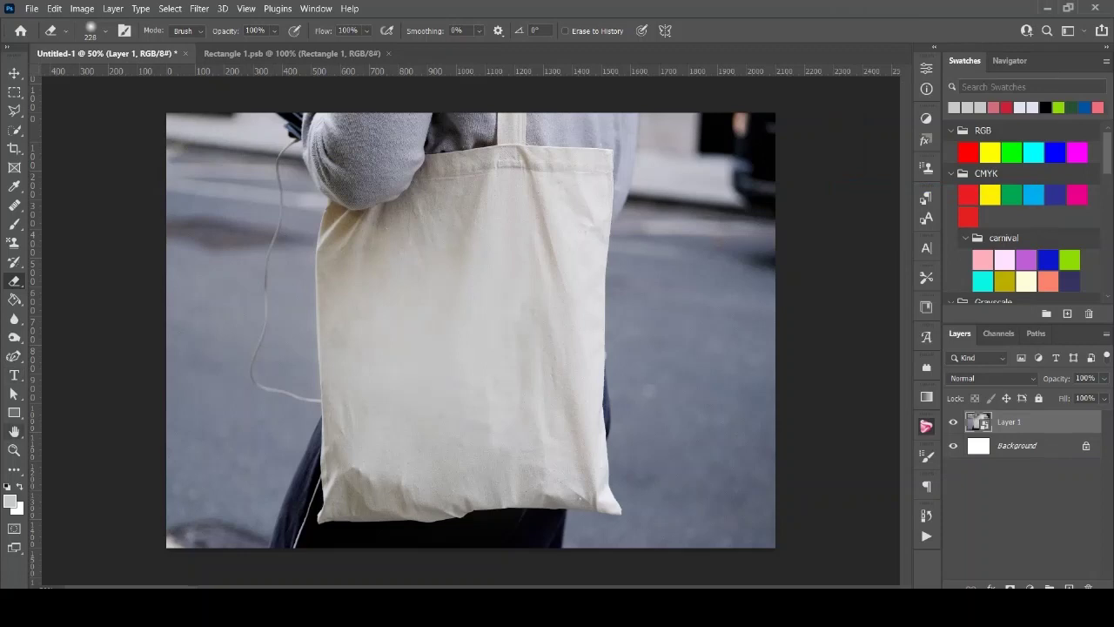
- Draw an 847 × 917 px rectangle over the bag front and set its fill to none
key(u)
drag(338, 221, 583, 485)
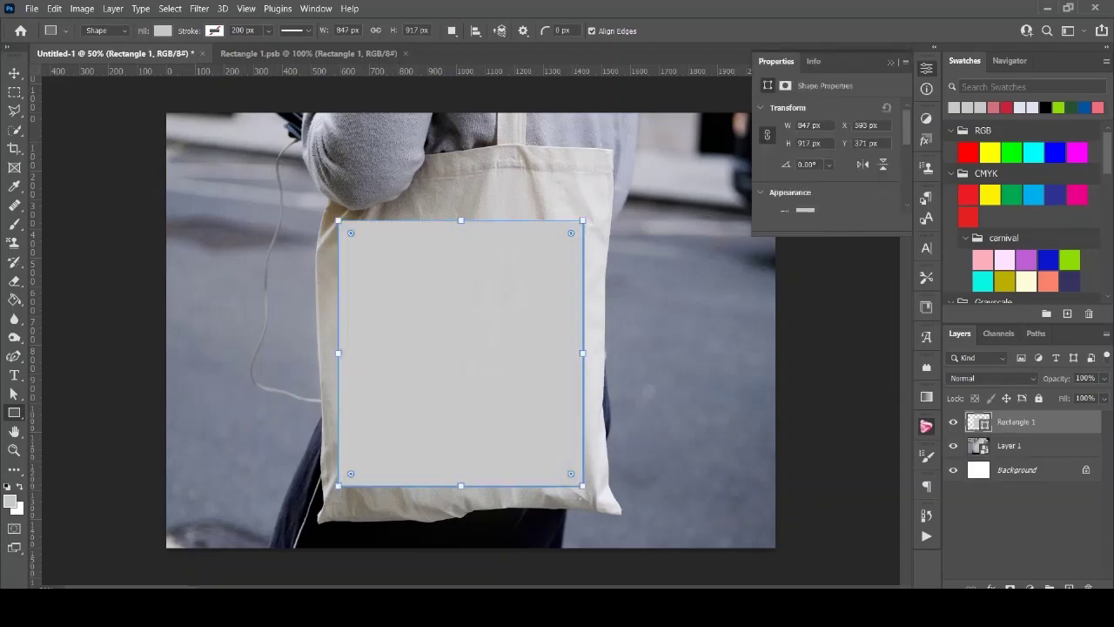
click(161, 31)
click(78, 57)
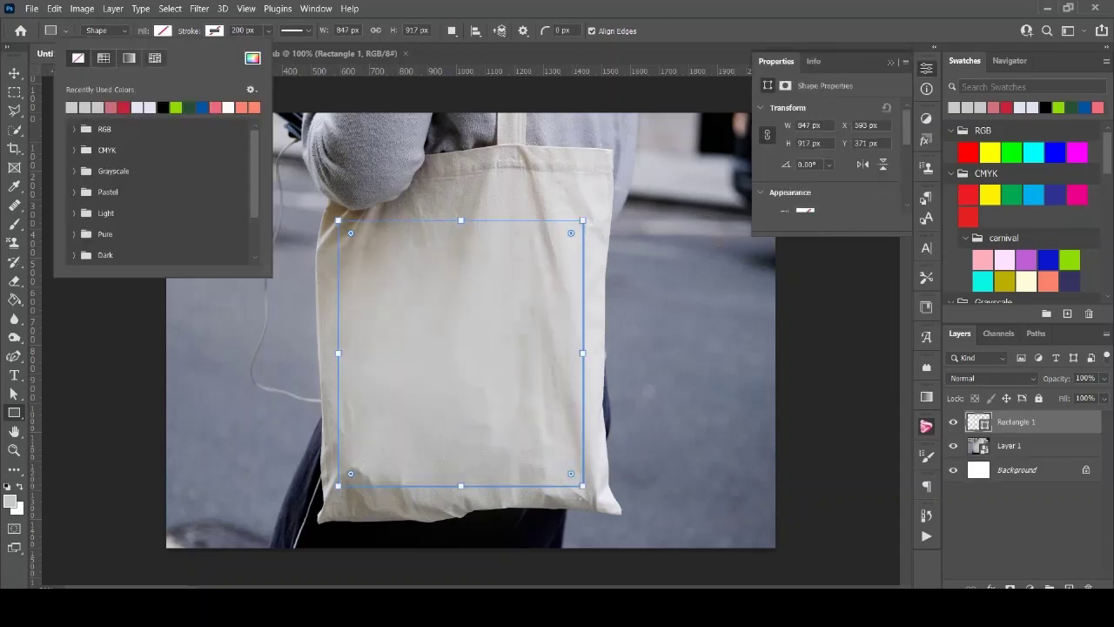
- Convert Rectangle 1 into a smart object and enter Distort transform mode
right_click(1035, 421)
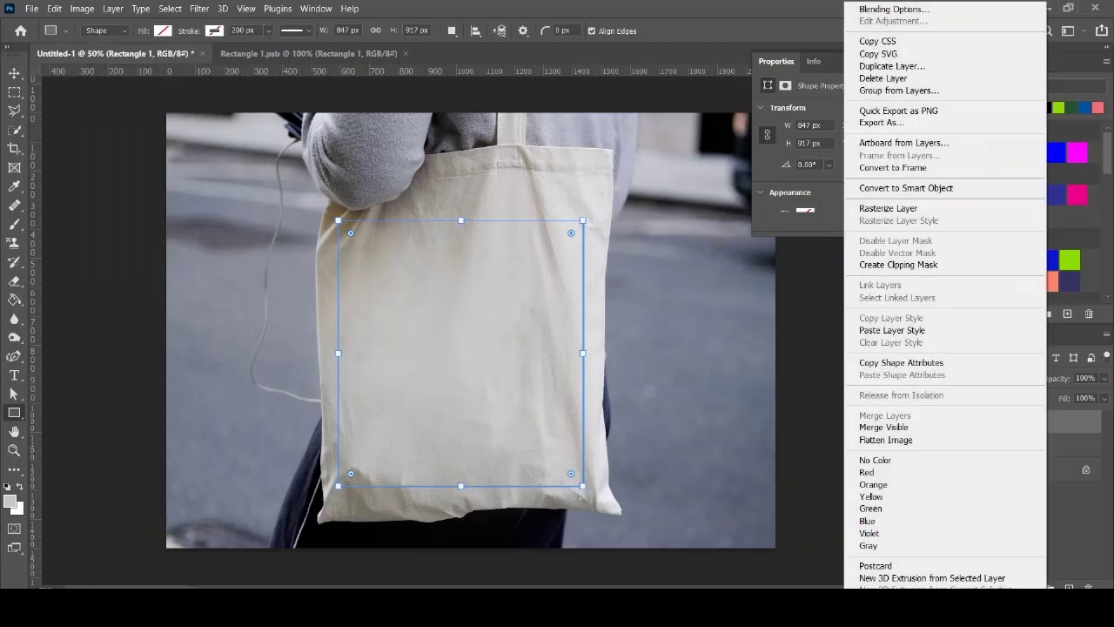
click(913, 188)
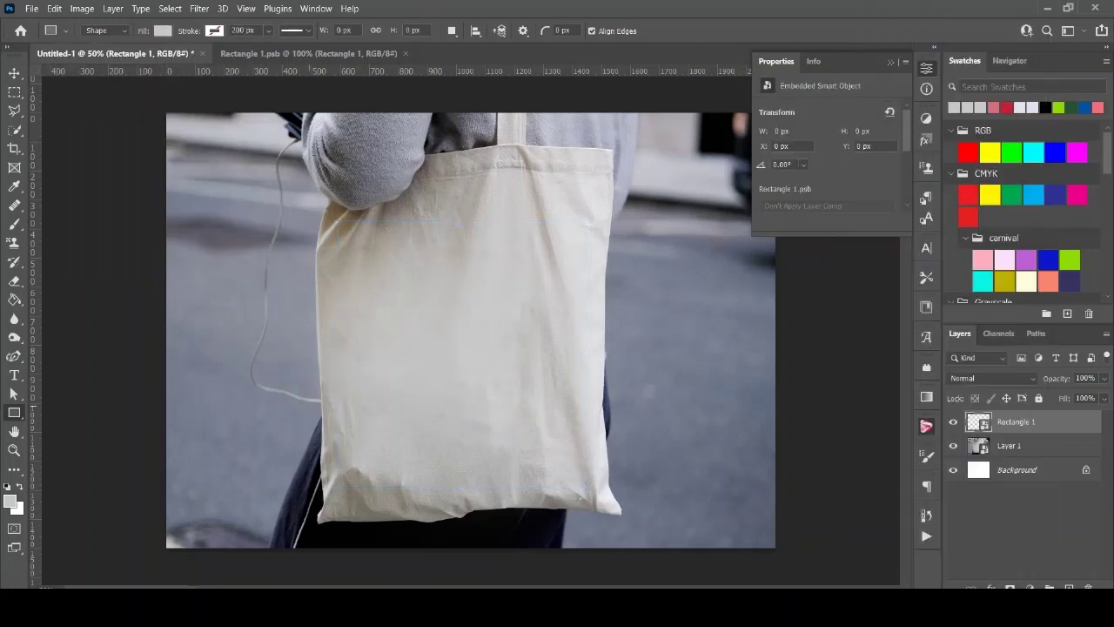
key(ctrl+t)
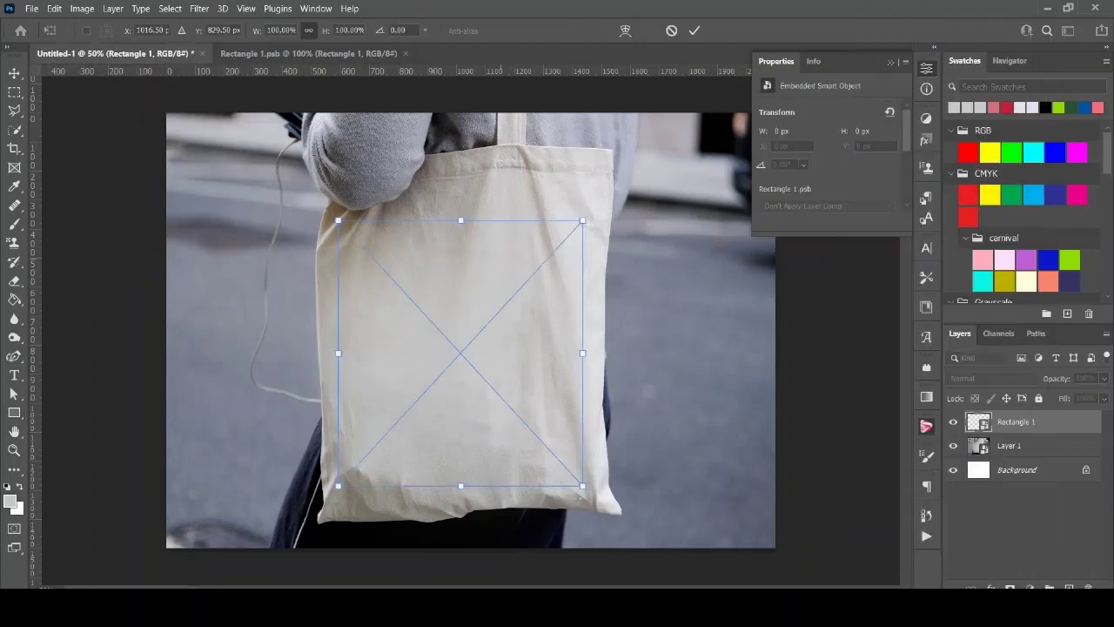
right_click(503, 261)
click(557, 349)
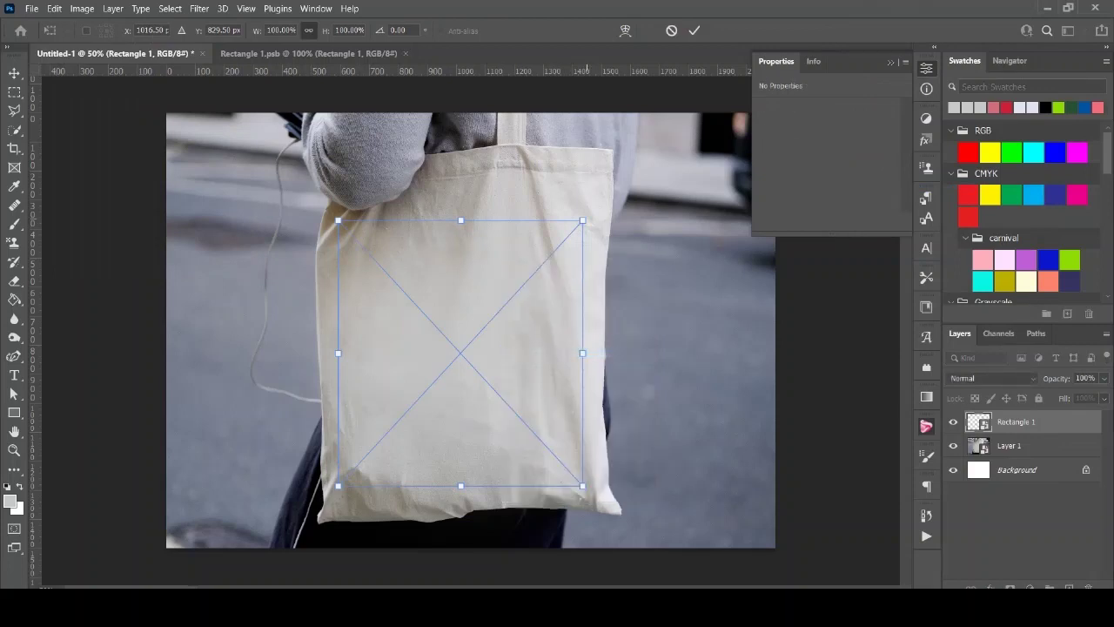
- Drag the four corners to match the bag's tilted front panel and commit the distort
drag(582, 220, 586, 213)
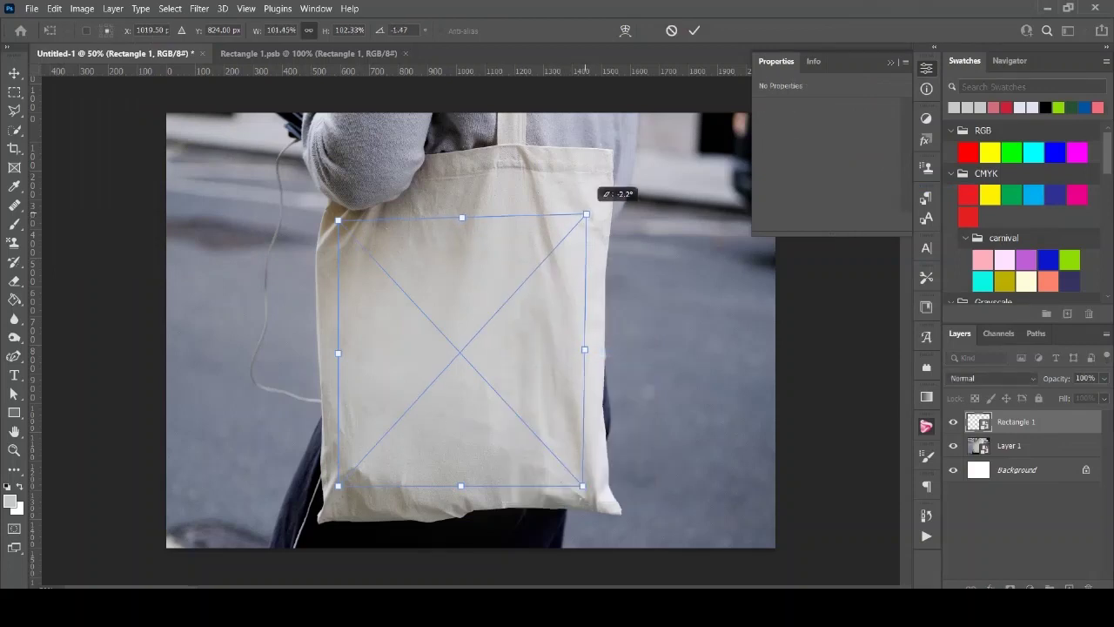
drag(337, 220, 342, 213)
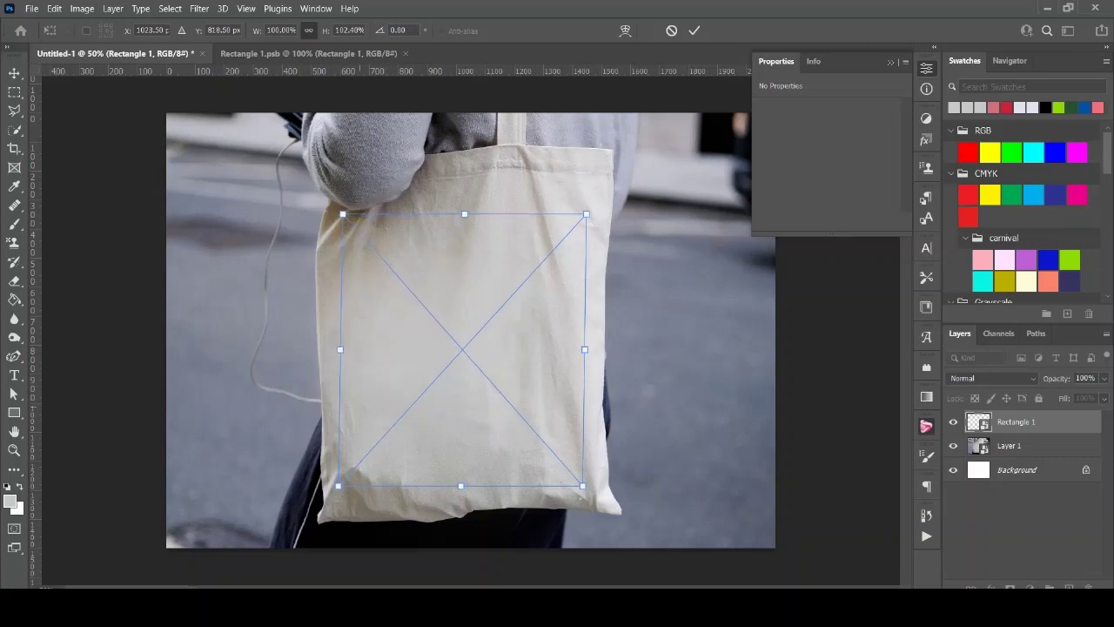
drag(338, 485, 341, 503)
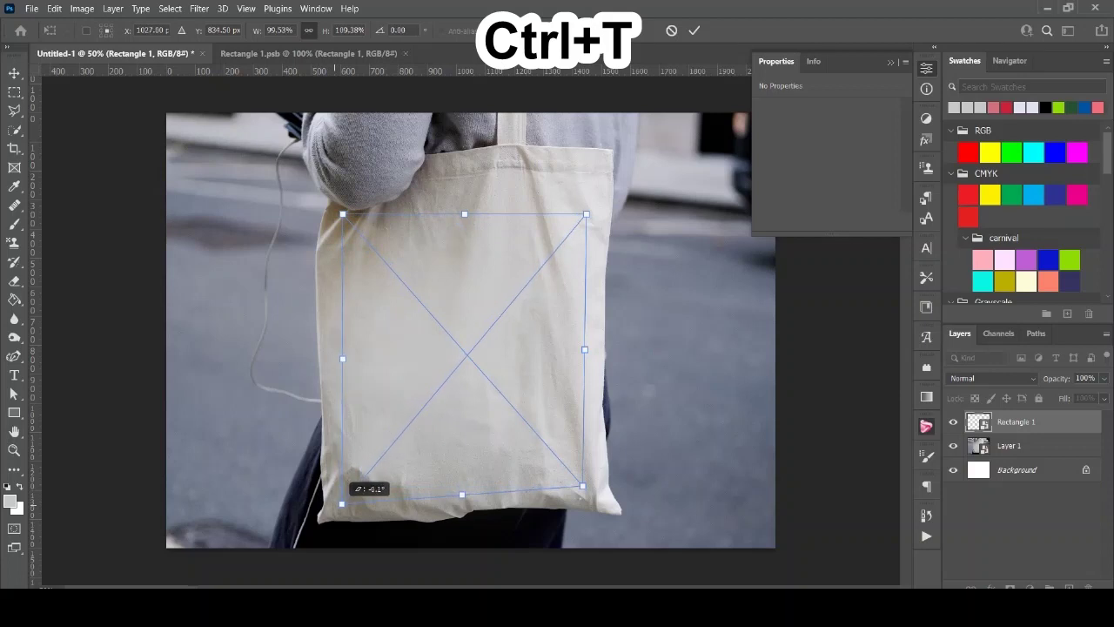
drag(582, 485, 587, 493)
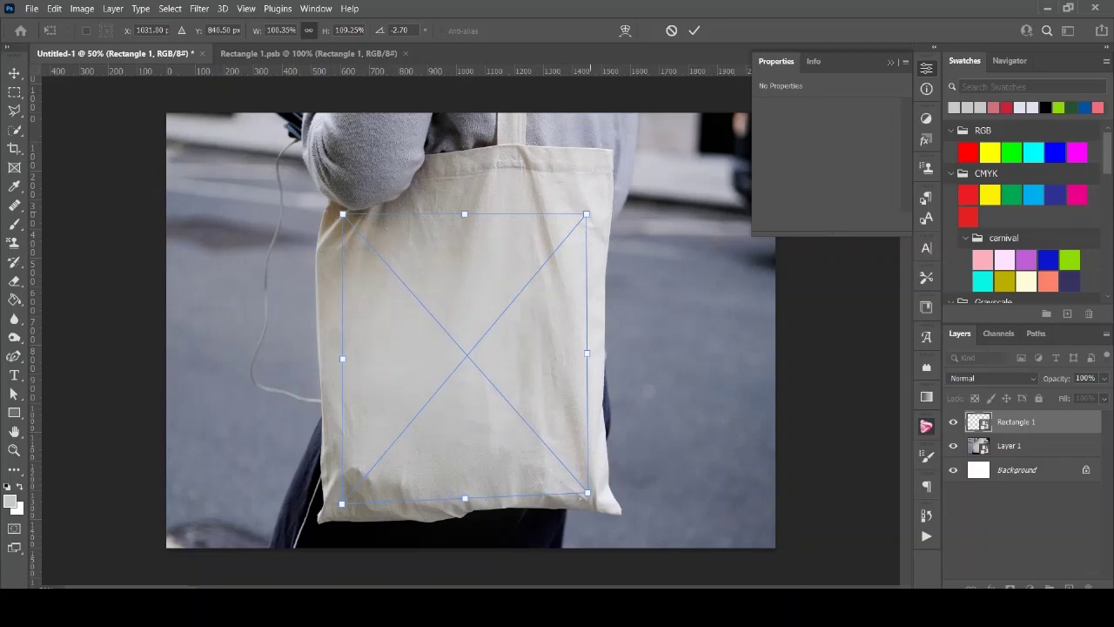
drag(586, 213, 589, 207)
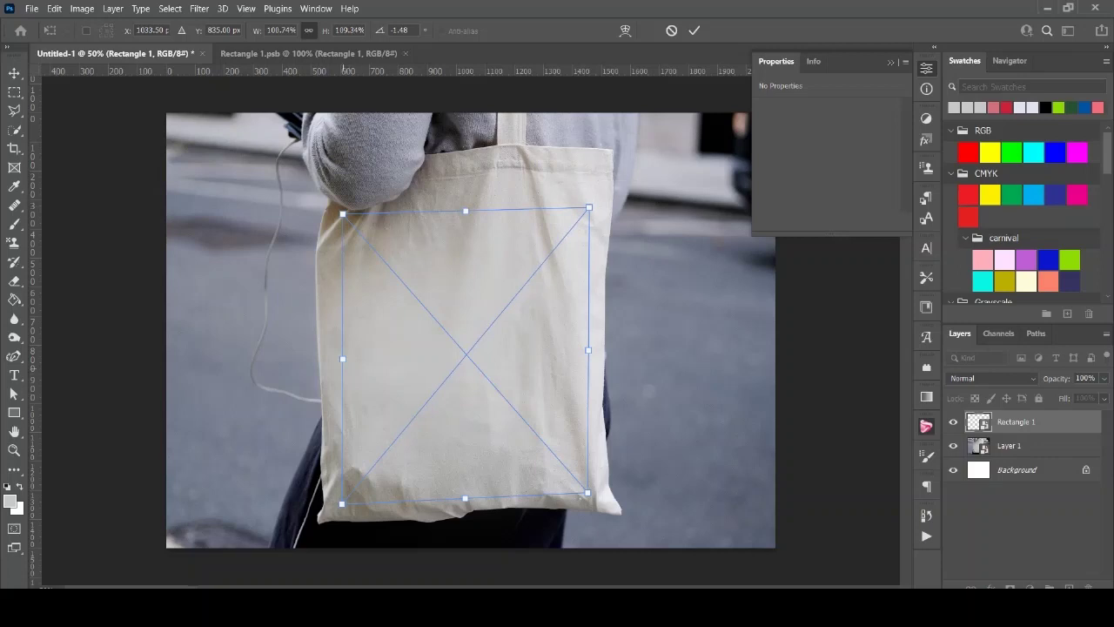
drag(343, 358, 334, 357)
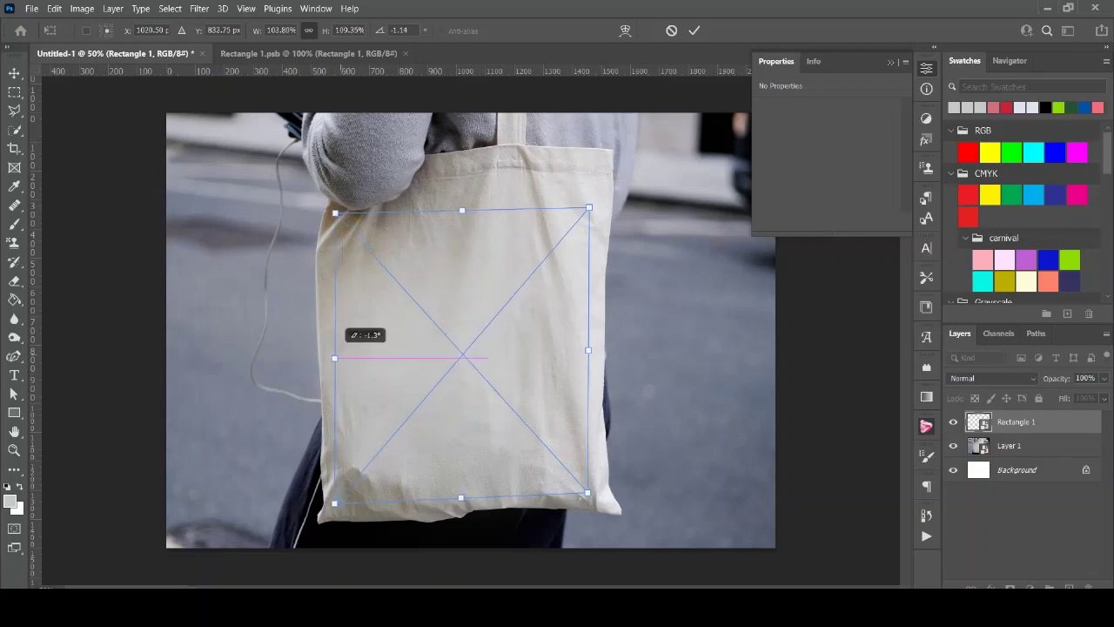
drag(334, 503, 338, 504)
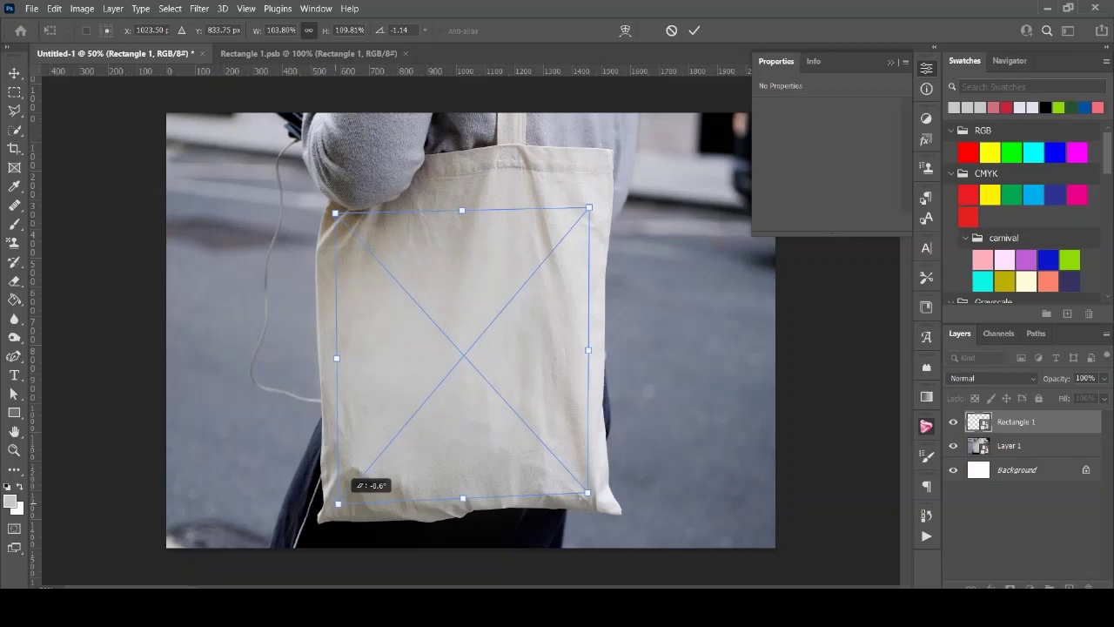
click(694, 31)
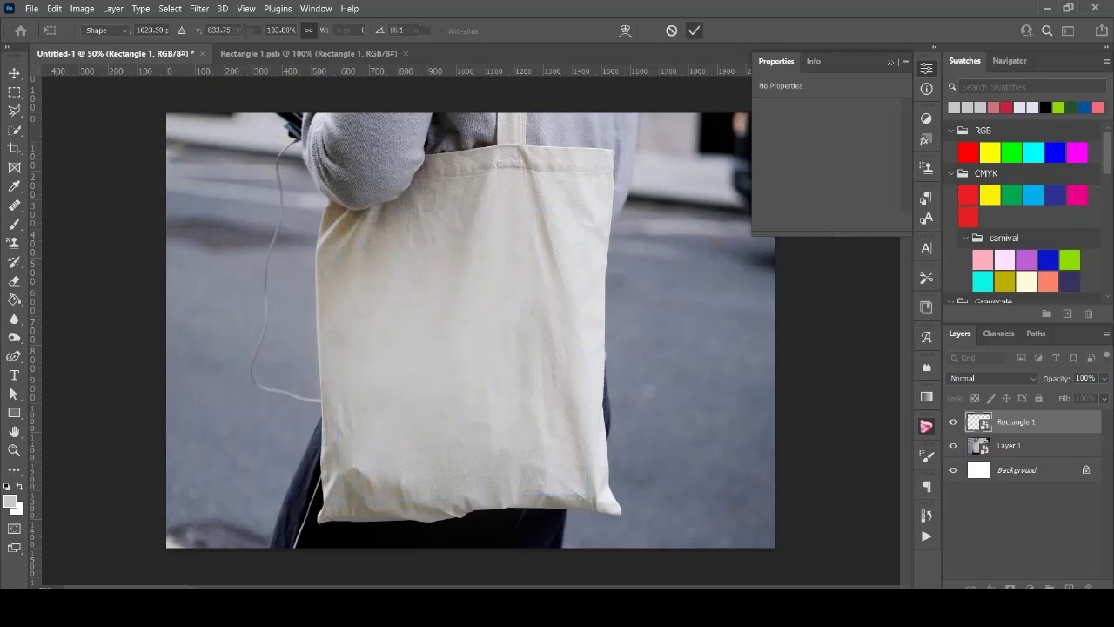
- Set Rectangle 1 to Multiply and add a Brightness/Contrast adjustment with raised brightness
click(992, 378)
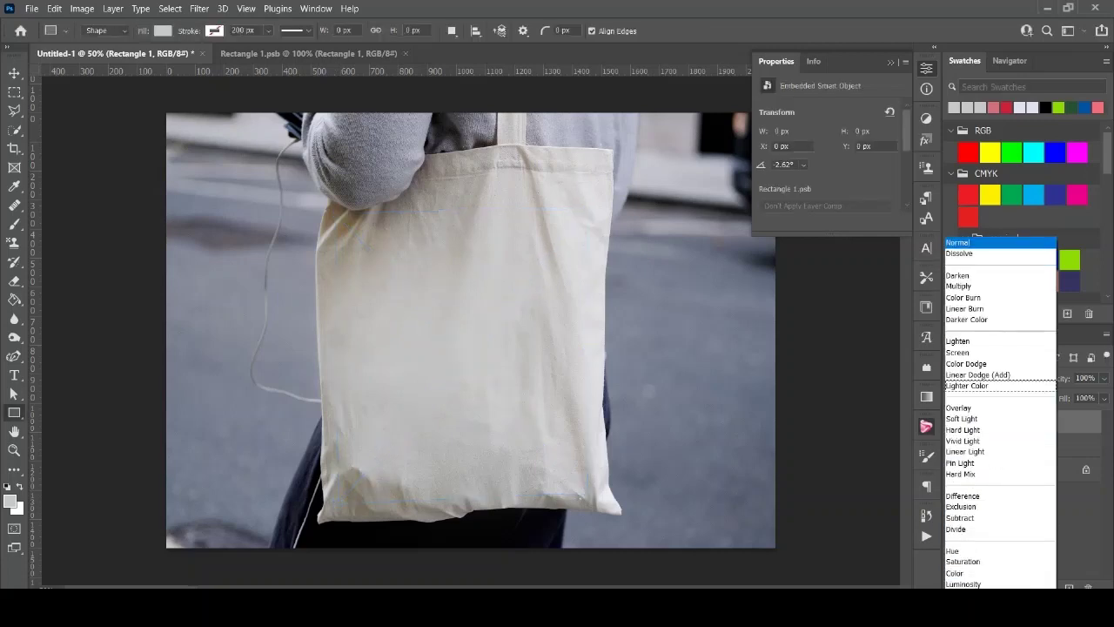
click(966, 284)
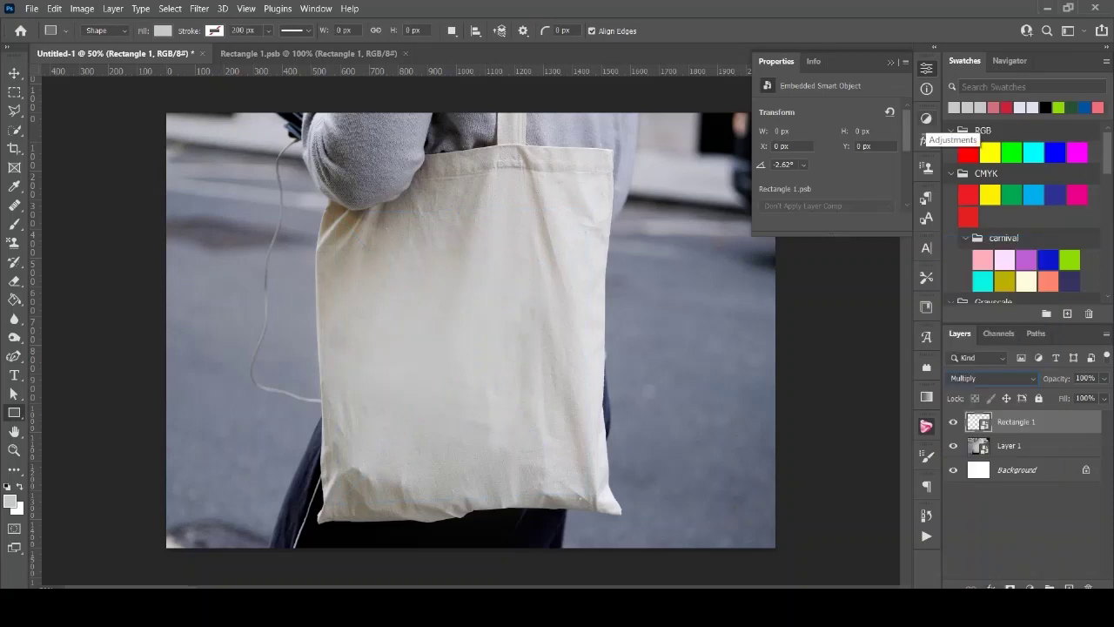
click(926, 118)
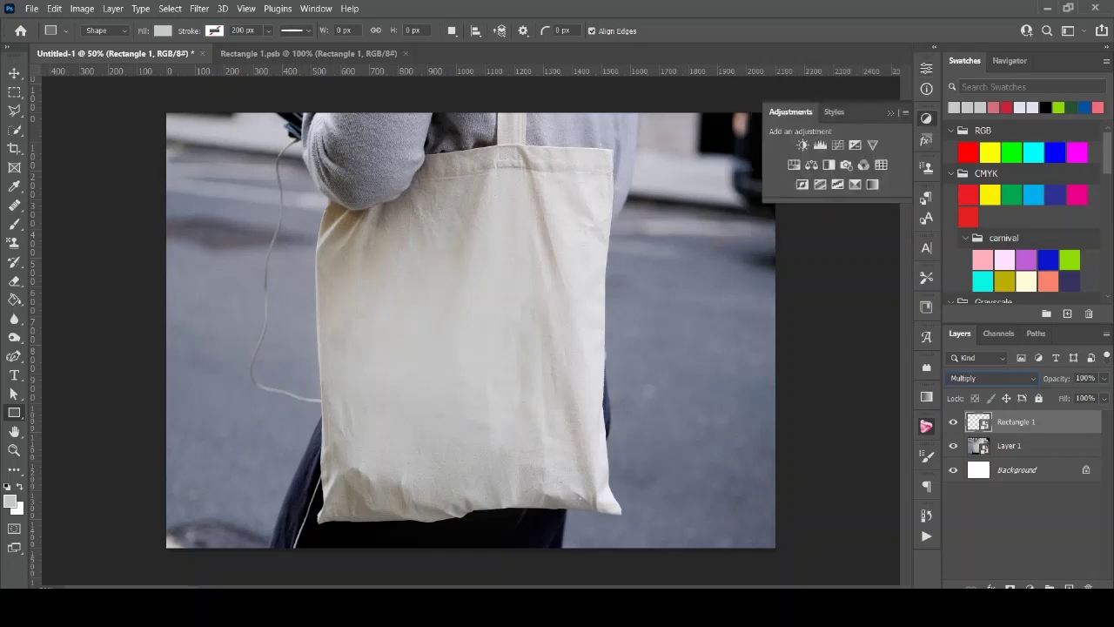
click(801, 144)
drag(826, 150, 833, 150)
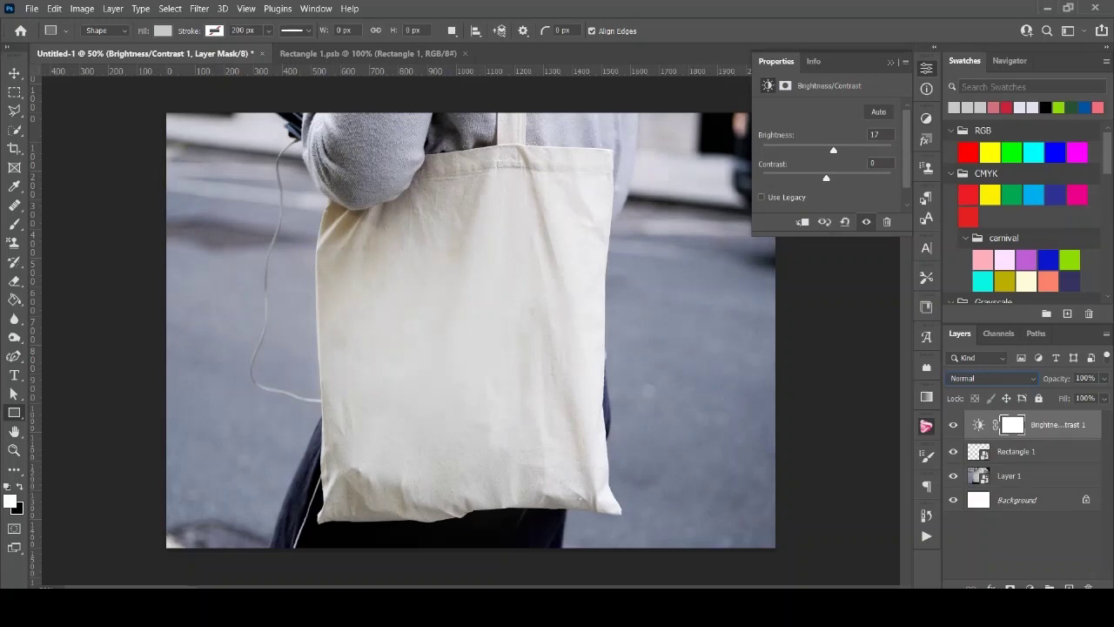
- Add a Vibrance adjustment layer with Vibrance +30 and Saturation +36
click(1038, 588)
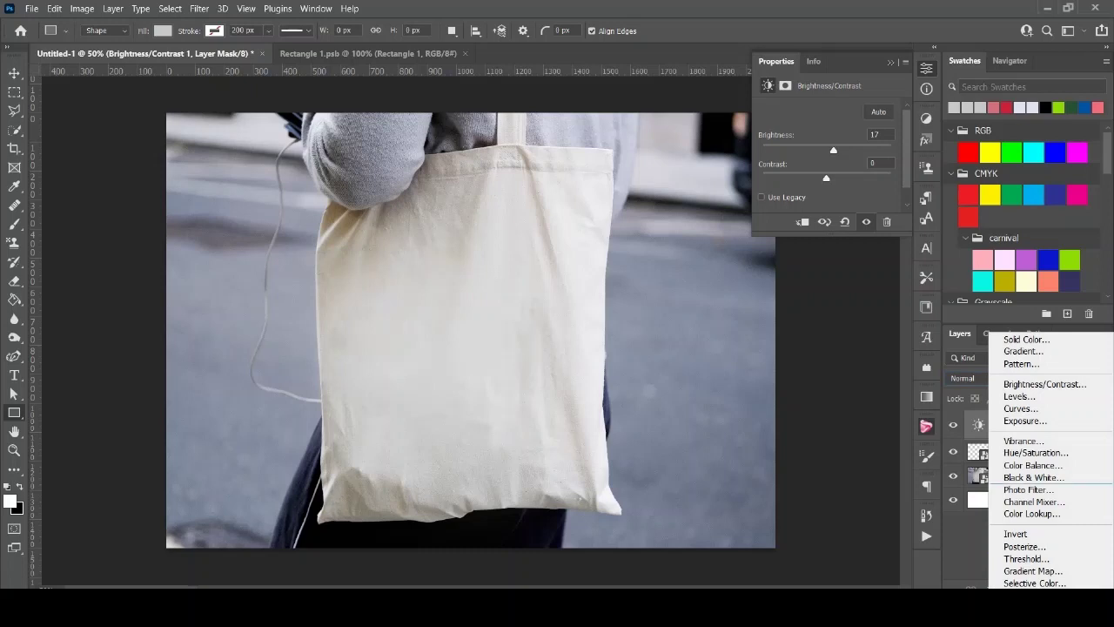
click(1023, 440)
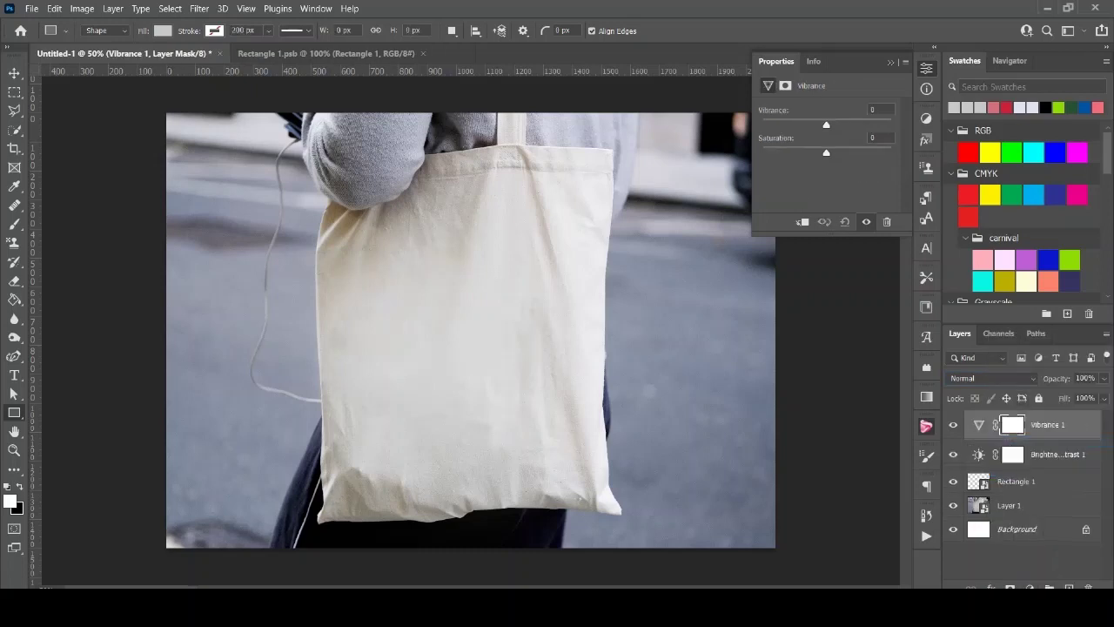
drag(826, 124, 844, 125)
drag(826, 152, 849, 152)
key(backslash)
double_click(1015, 481)
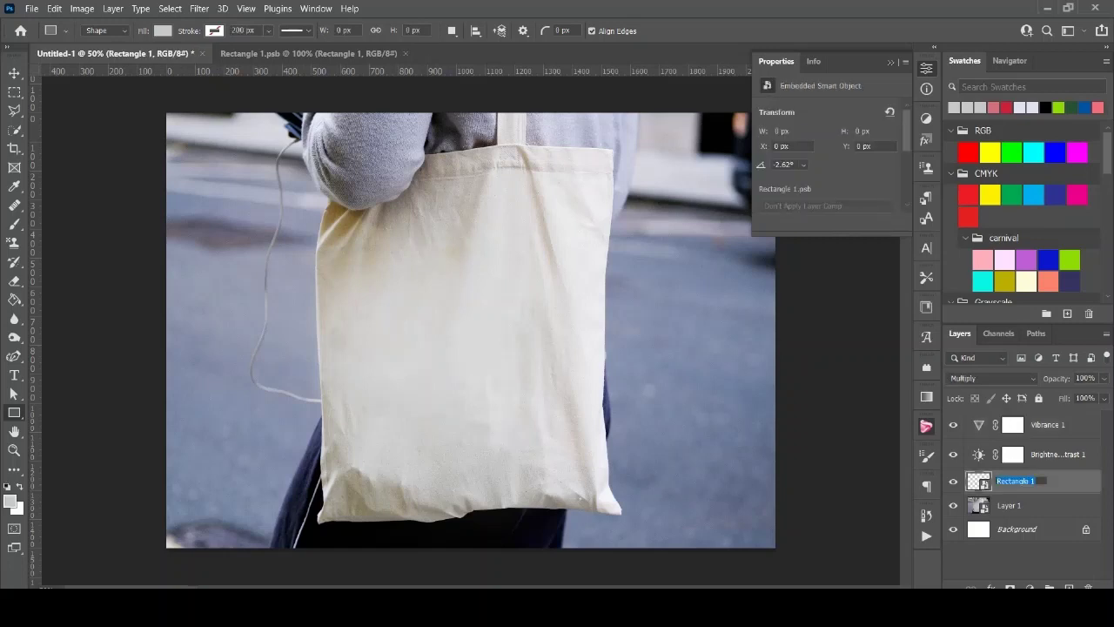
- Rename the Rectangle 1 layer to 'photo here' and give it a Green colour label
text(p)
text(hoto)
text( ha)
key(Return)
click(953, 481)
right_click(955, 487)
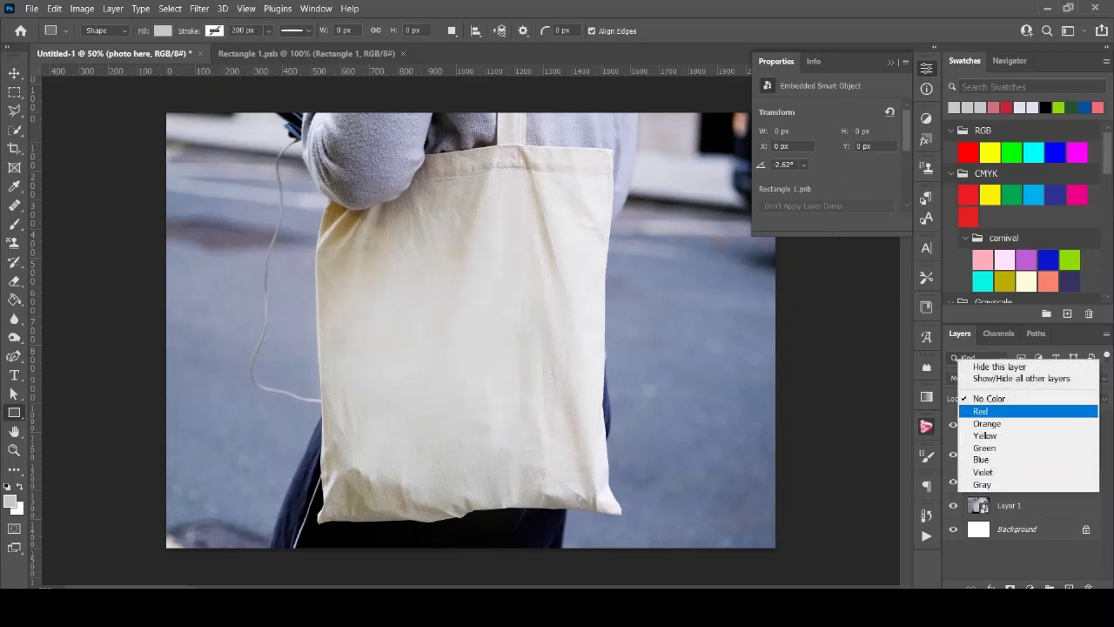
click(984, 447)
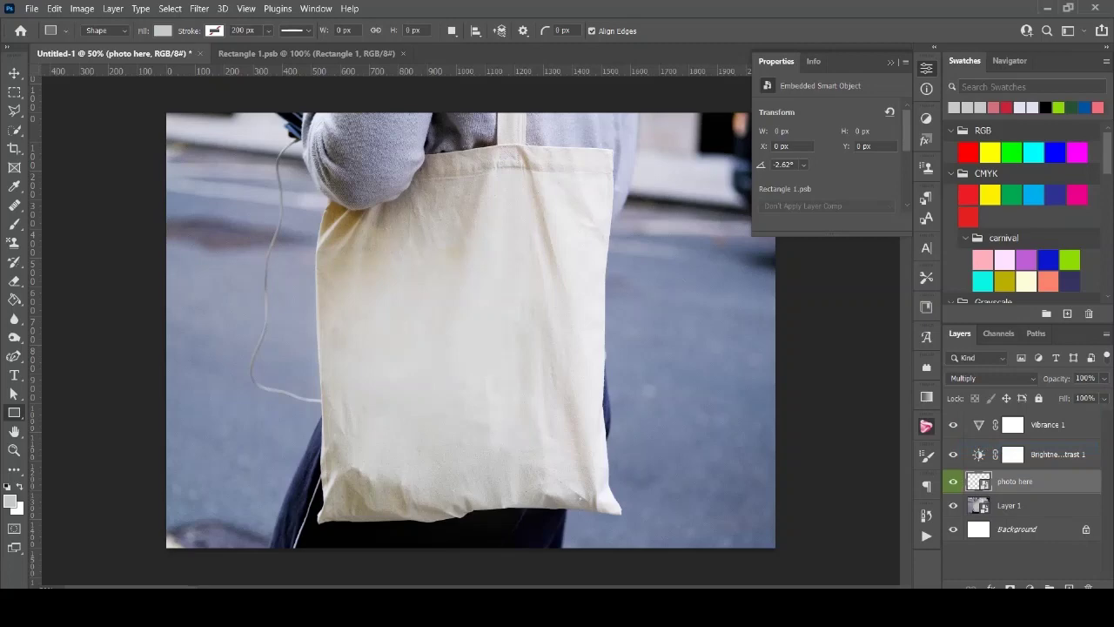
double_click(978, 482)
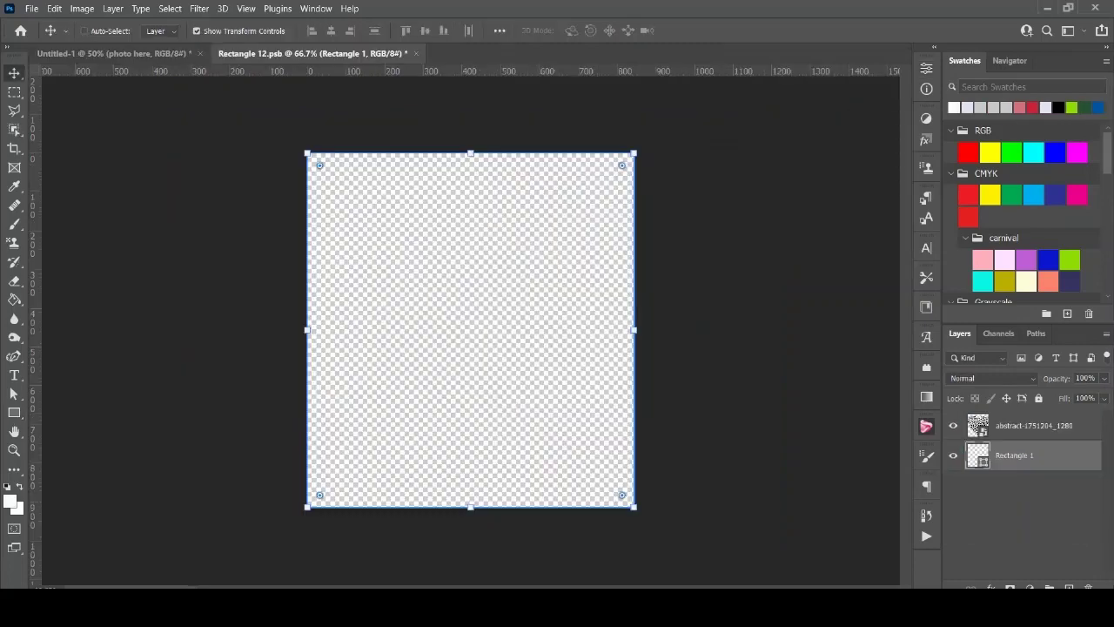
- Show the abstract-1751204_1280 paw-heart layer in the smart object, save, and return to Untitled-1
click(953, 425)
click(1034, 425)
key(ctrl+s)
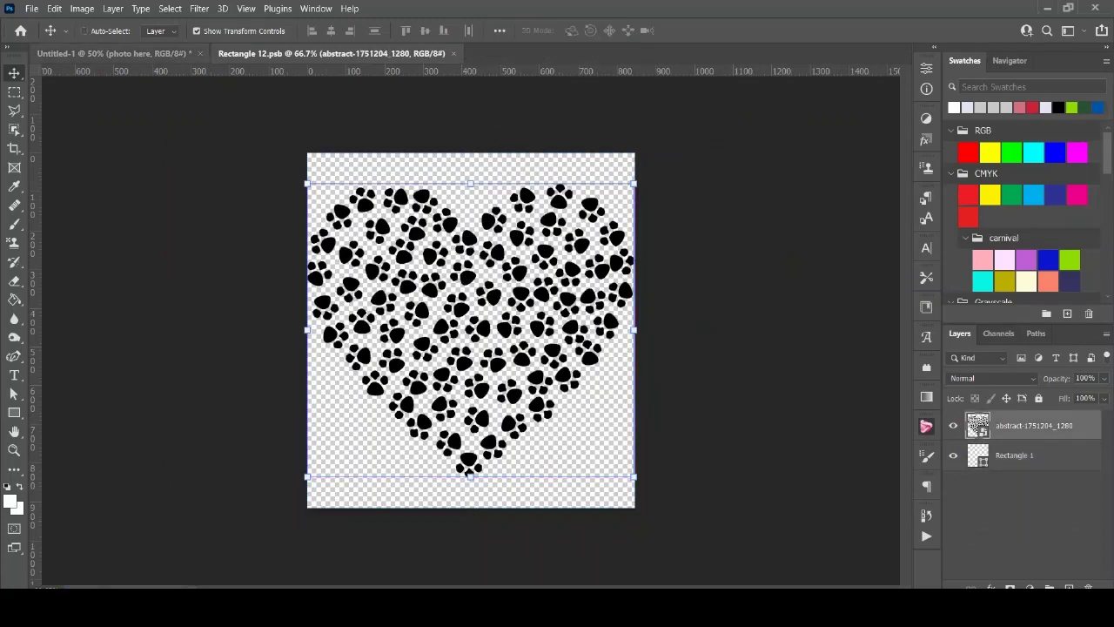
click(113, 53)
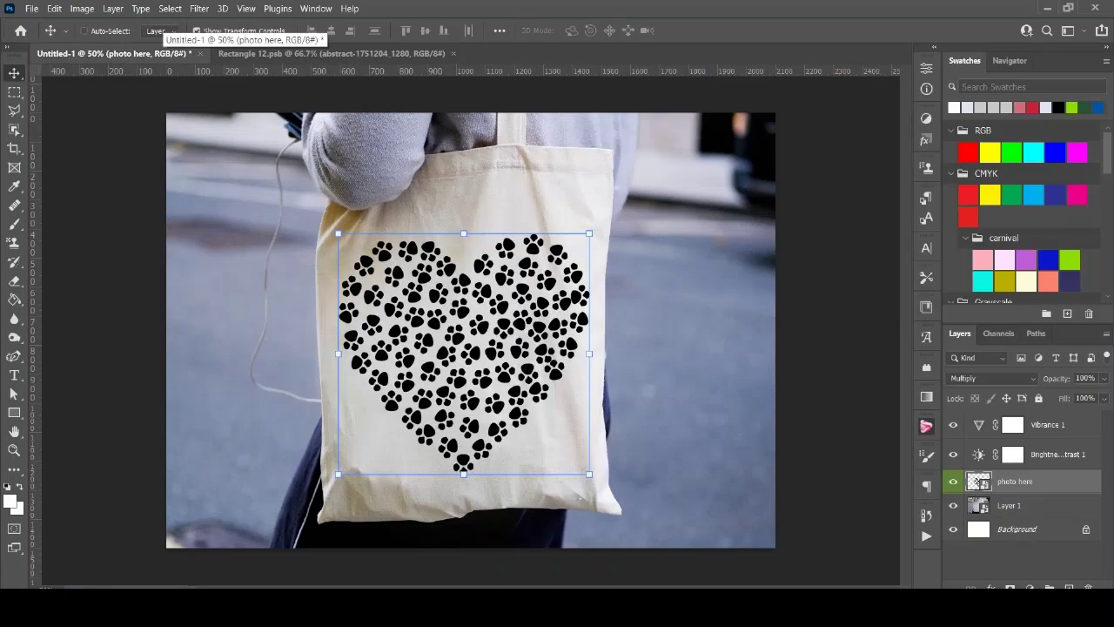